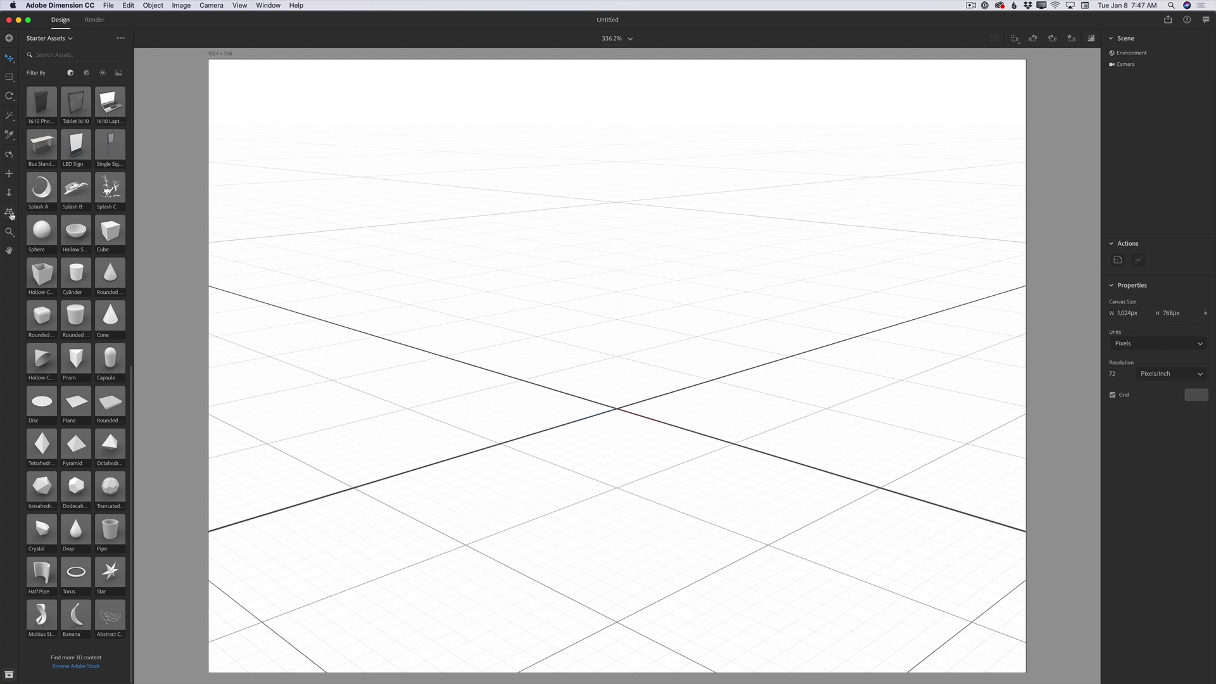
# Step: Lower the camera horizon to about the middle of the canvas and place the grid's centre in the lower part of the view
pyautogui.click(10, 215)
pyautogui.moveTo(617, 103); pyautogui.dragTo(610, 323)
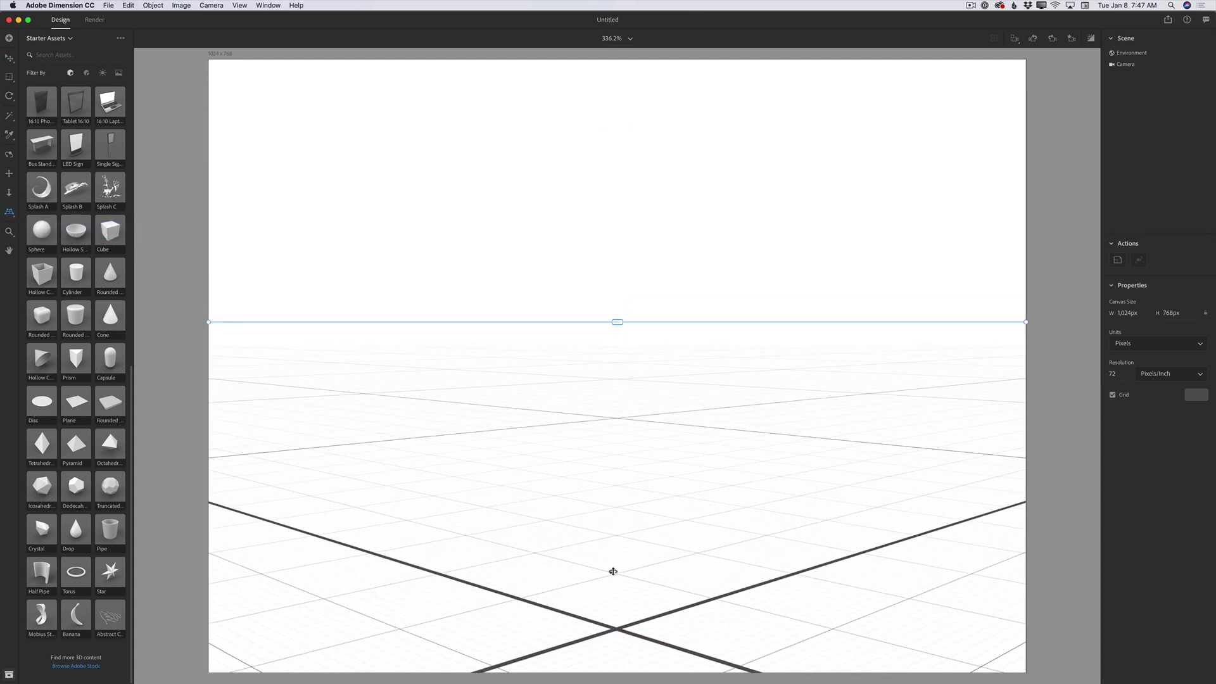
pyautogui.moveTo(618, 606); pyautogui.dragTo(618, 454)
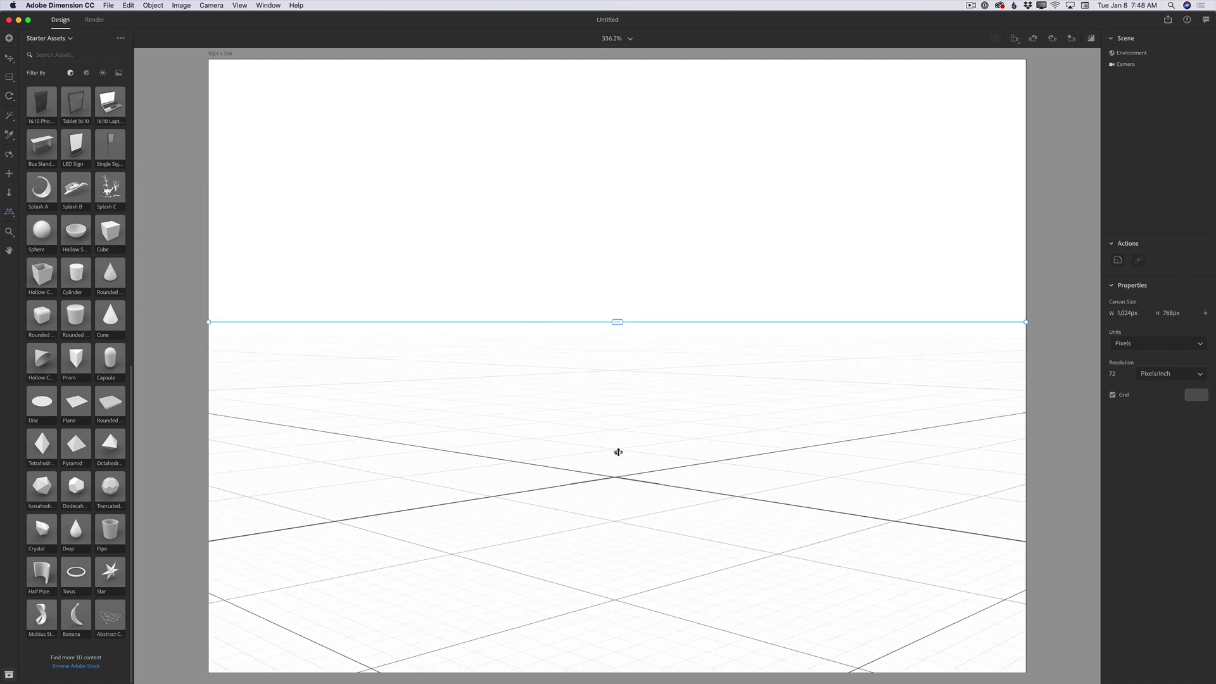
pyautogui.moveTo(619, 321); pyautogui.dragTo(617, 358)
pyautogui.moveTo(610, 516); pyautogui.dragTo(612, 559)
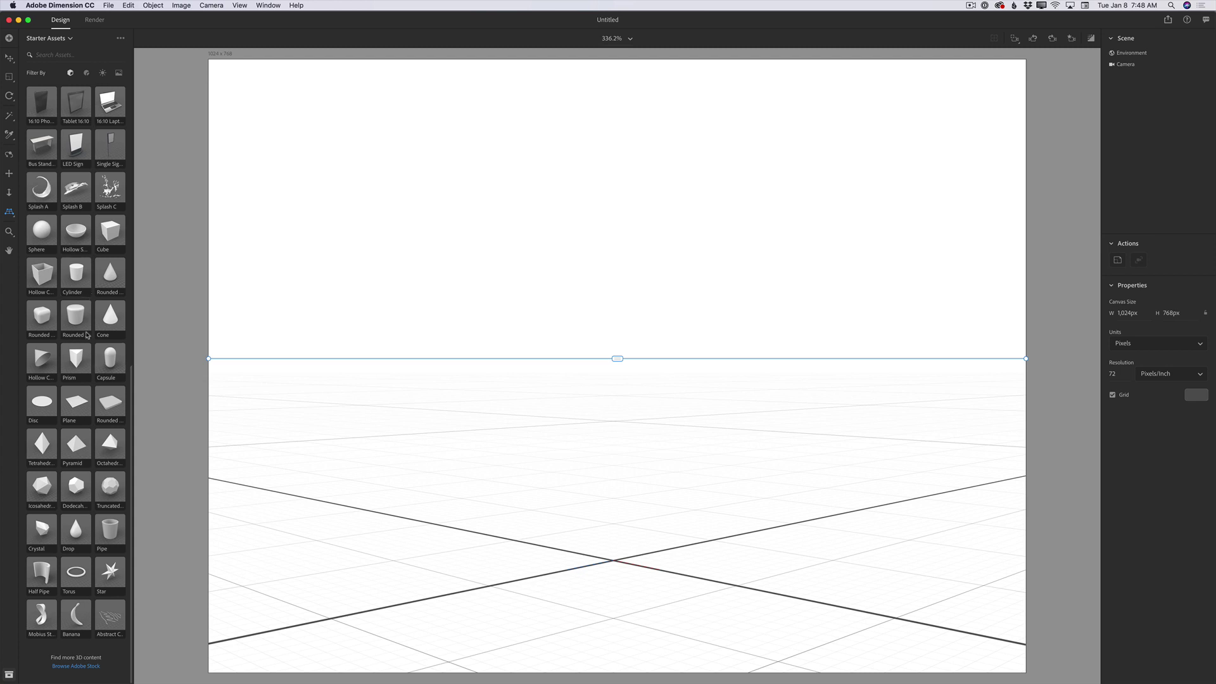
# Step: Browse the starter assets by type: models, materials, lights and images
pyautogui.scroll(2, 78, 384)
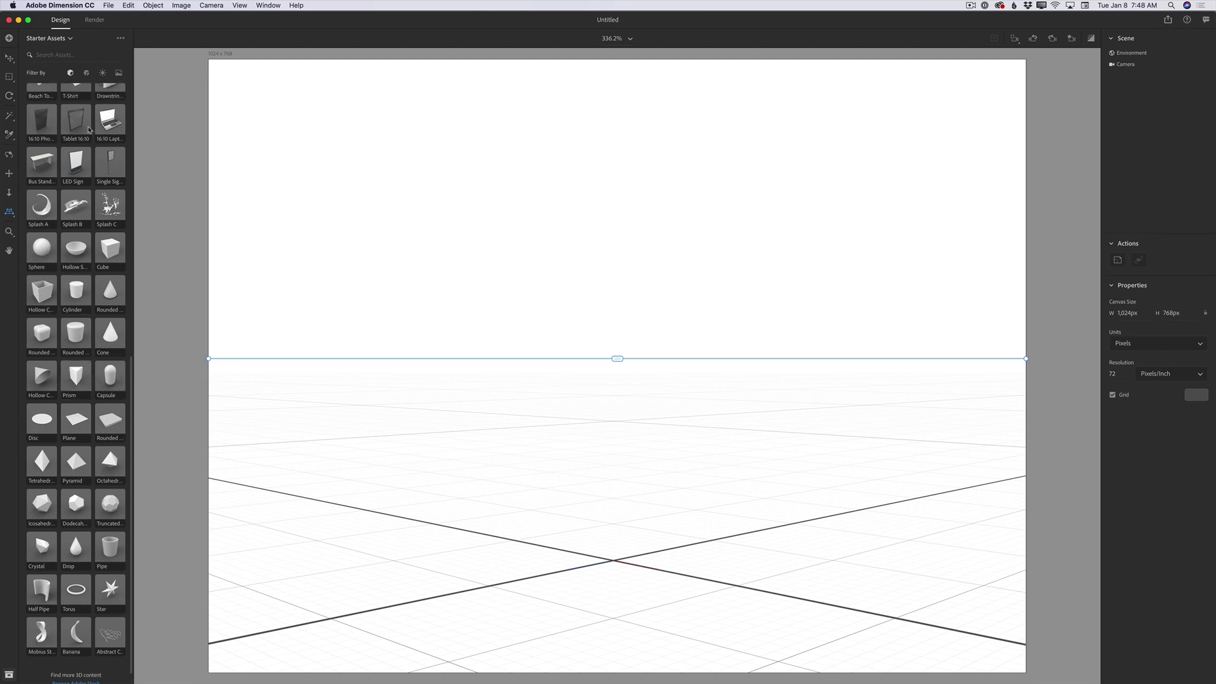
pyautogui.scroll(5, 64, 132)
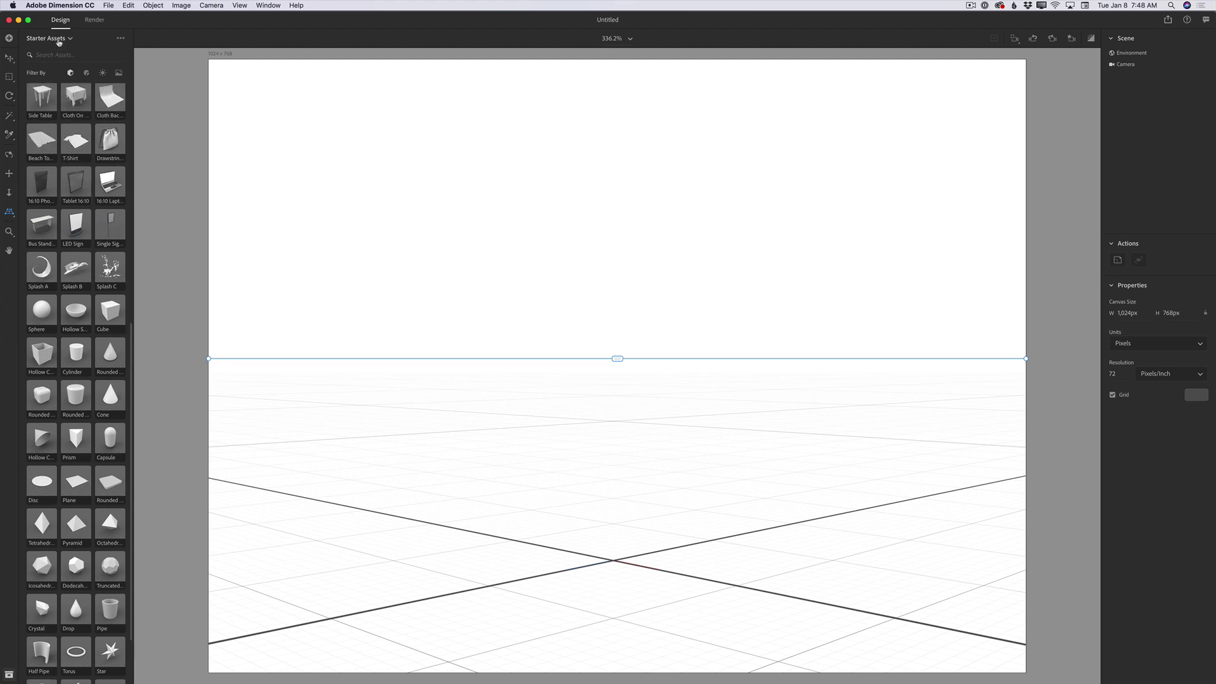
pyautogui.scroll(-6, 76, 269)
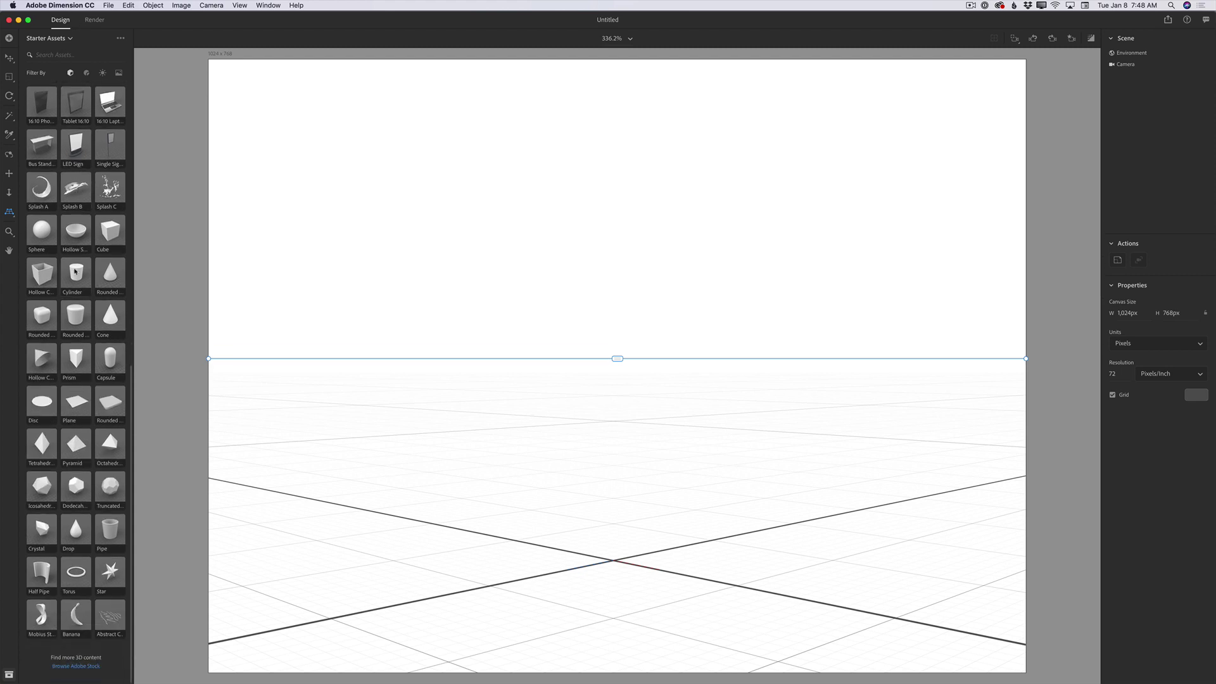
pyautogui.scroll(15, 76, 271)
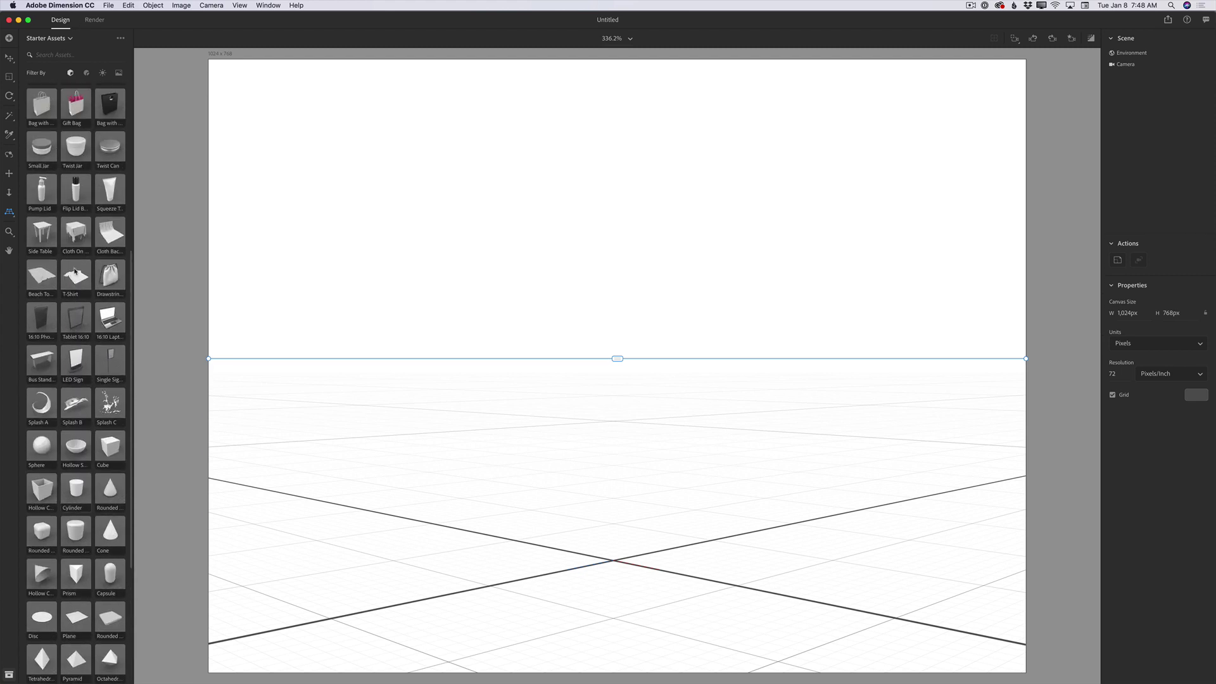
pyautogui.click(86, 73)
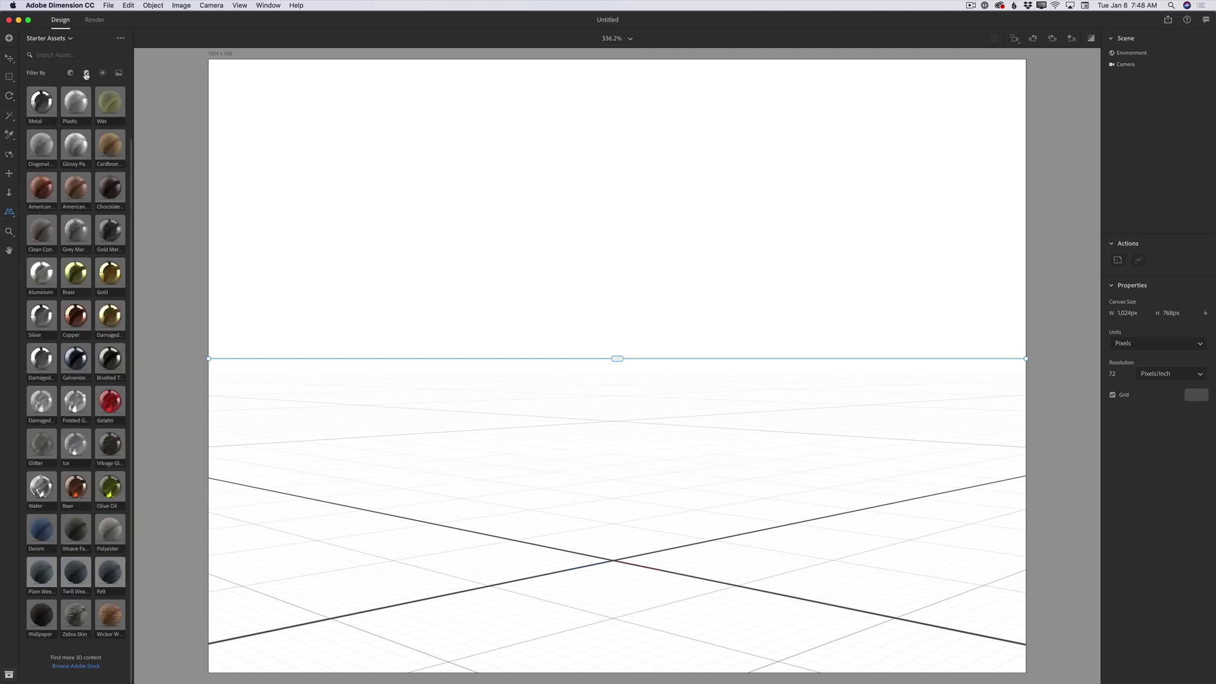
pyautogui.click(103, 73)
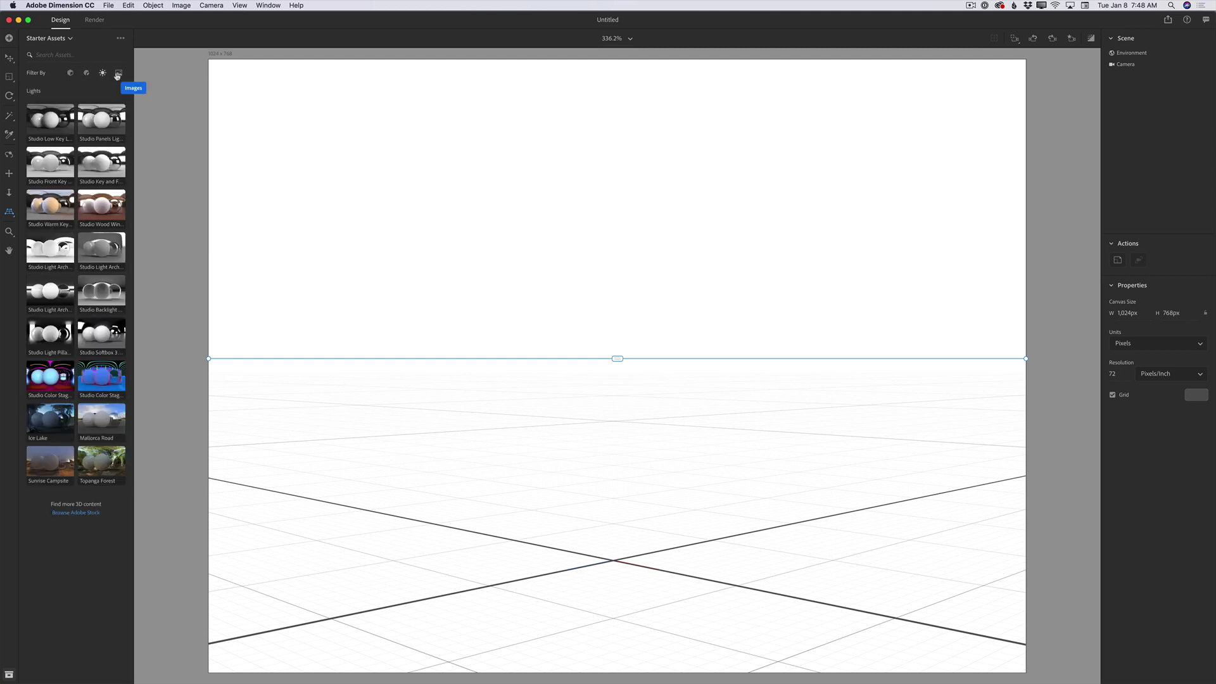
pyautogui.click(117, 74)
# Step: Add a Plane from the starter models and scale it uniformly to about 20.4 as a floor
pyautogui.click(71, 74)
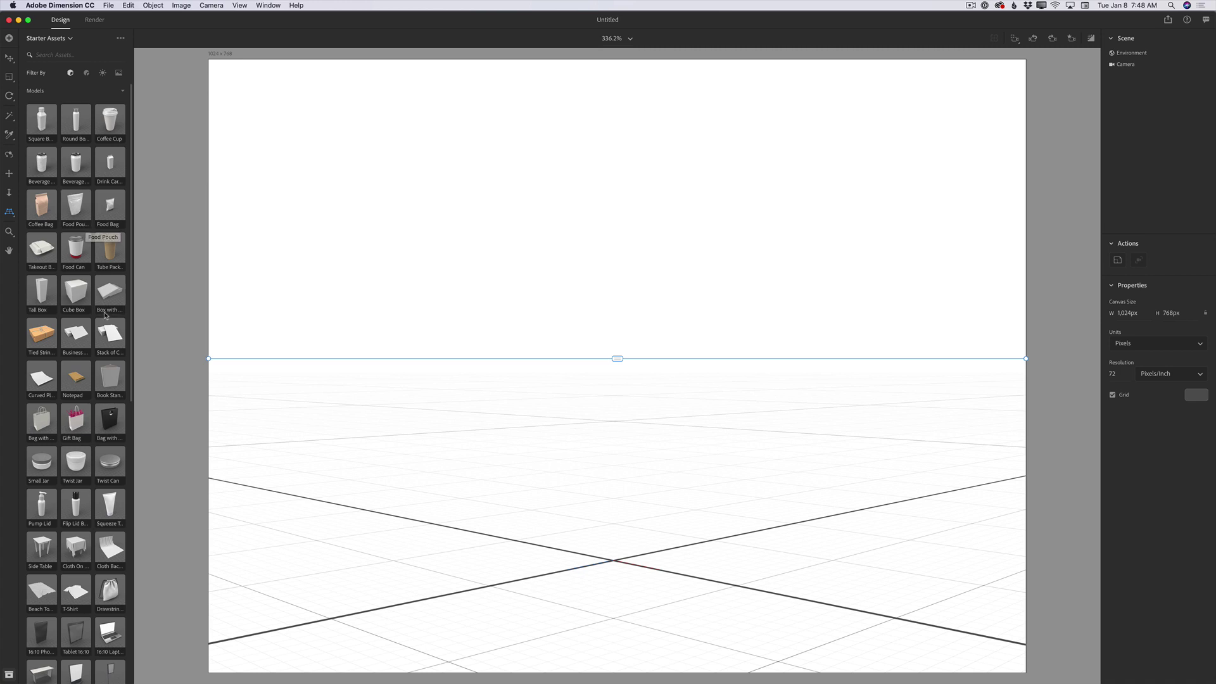
pyautogui.scroll(-5, 88, 424)
pyautogui.scroll(-9, 88, 424)
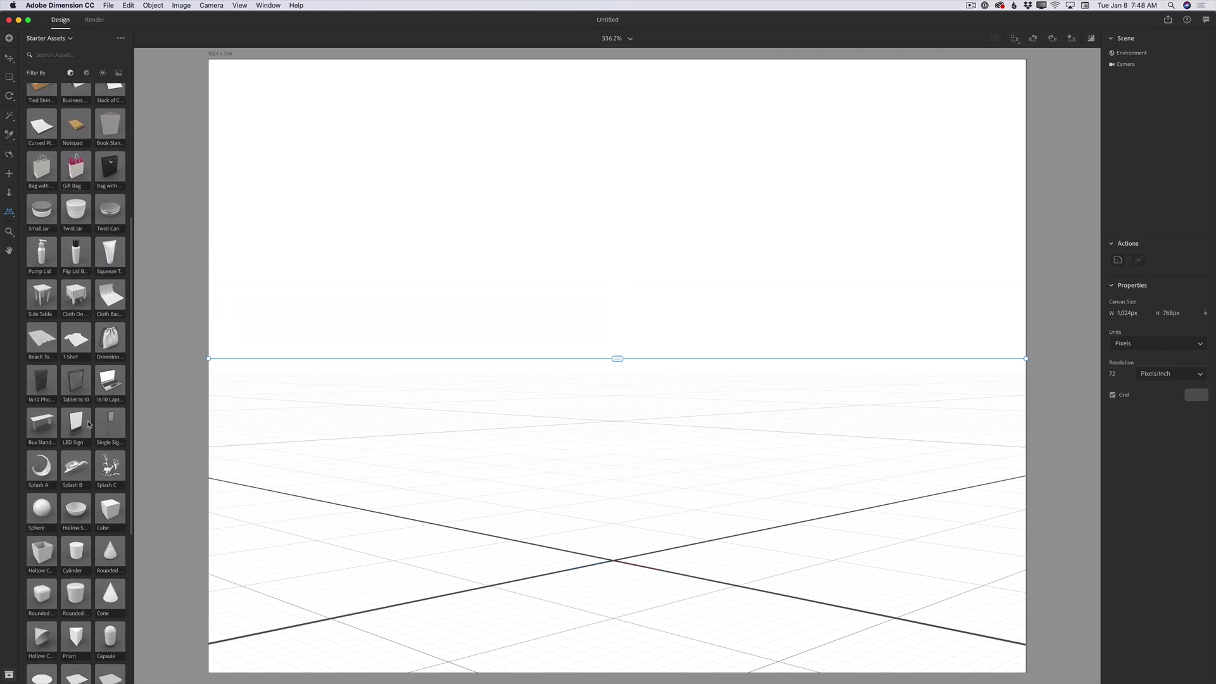
pyautogui.scroll(-3, 89, 424)
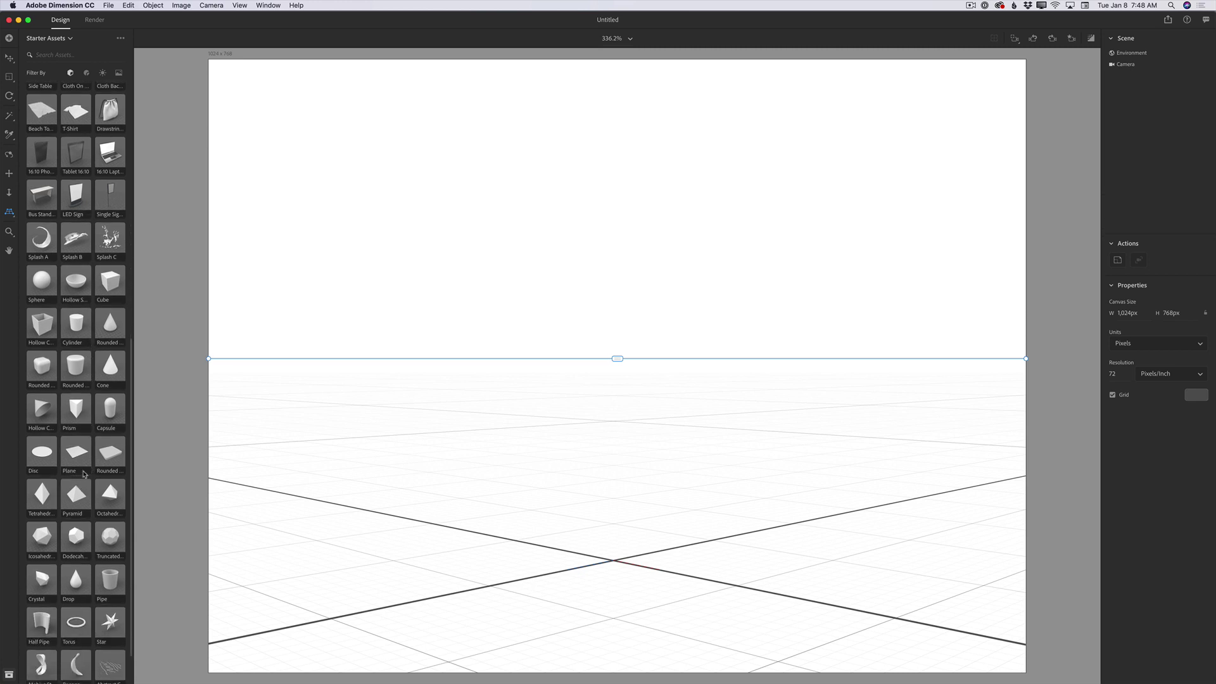
pyautogui.click(76, 457)
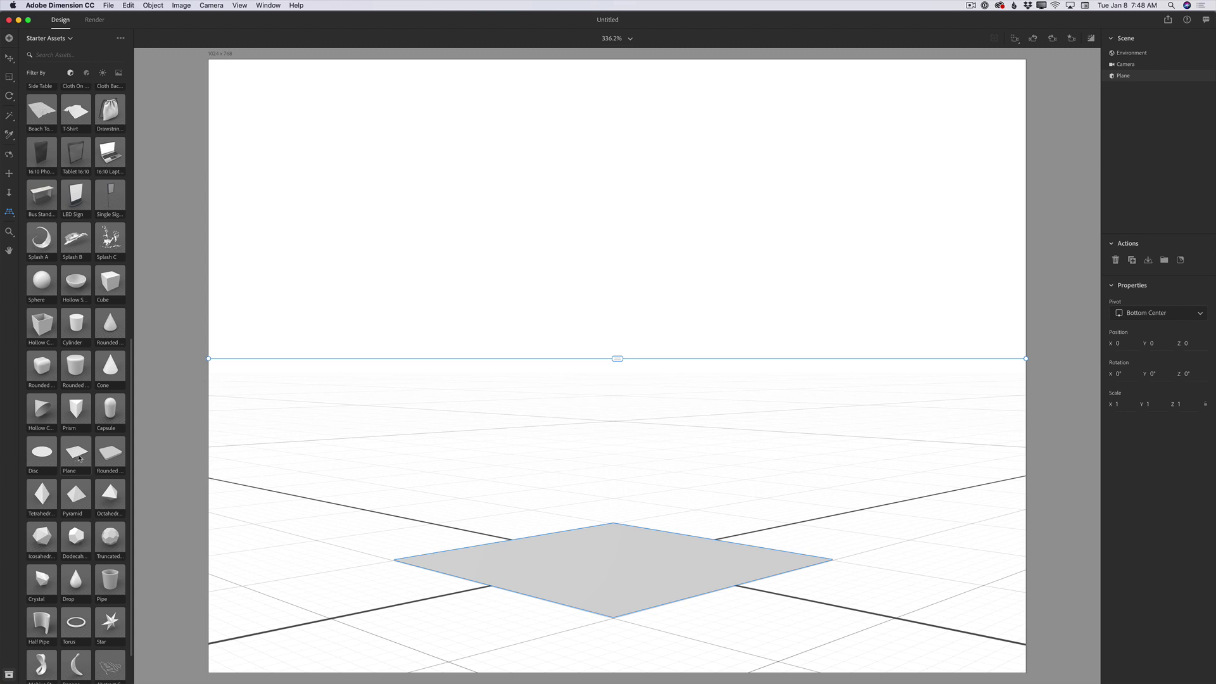
pyautogui.click(10, 78)
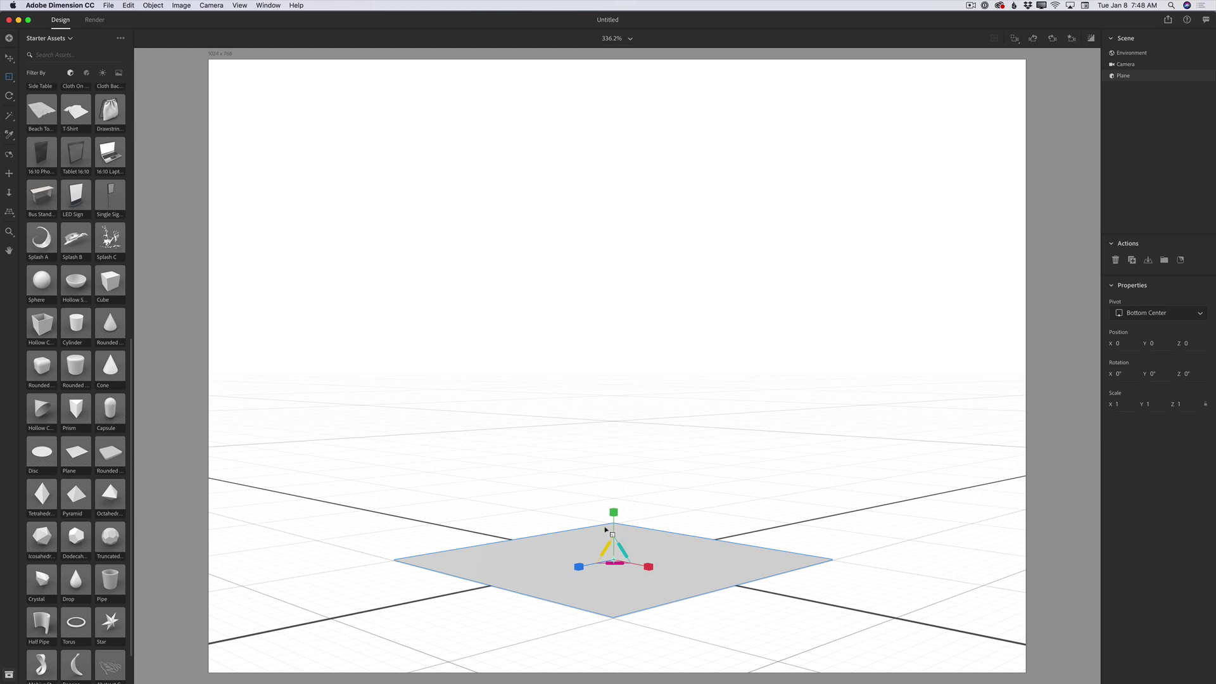
pyautogui.moveTo(615, 563); pyautogui.dragTo(615, 518)
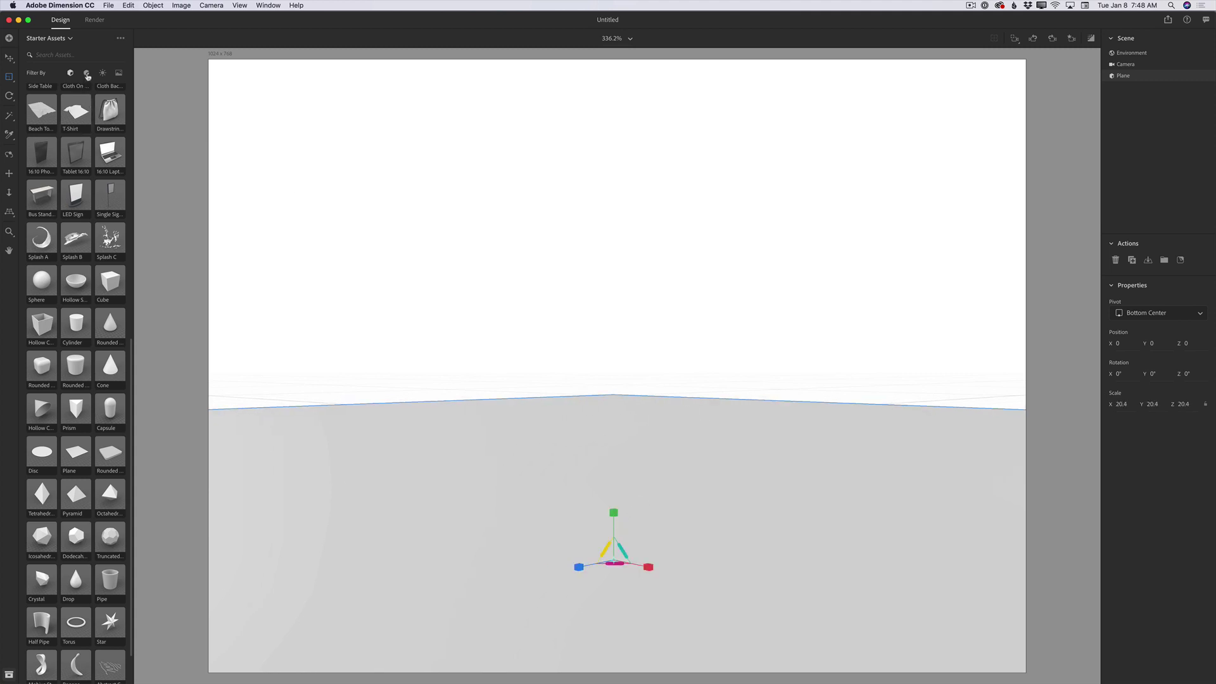
# Step: Apply the Brushed Titanium material to the plane and check it in an enlarged render preview, keeping the small preview open
pyautogui.click(87, 75)
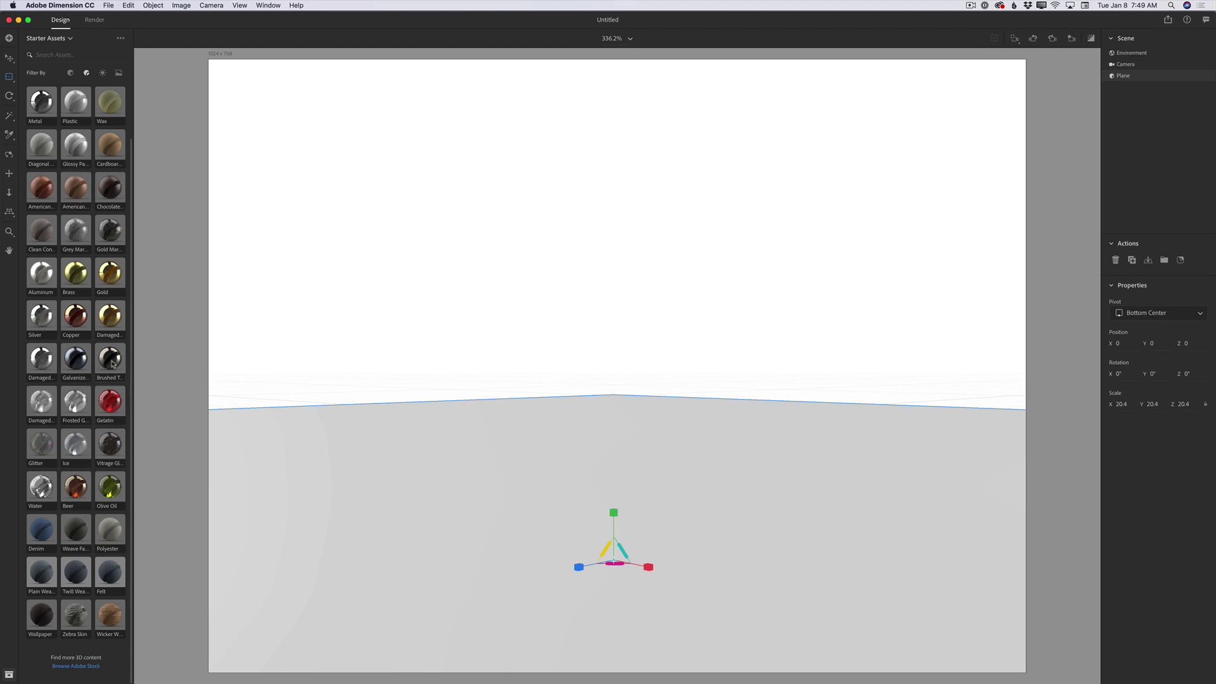
pyautogui.click(112, 364)
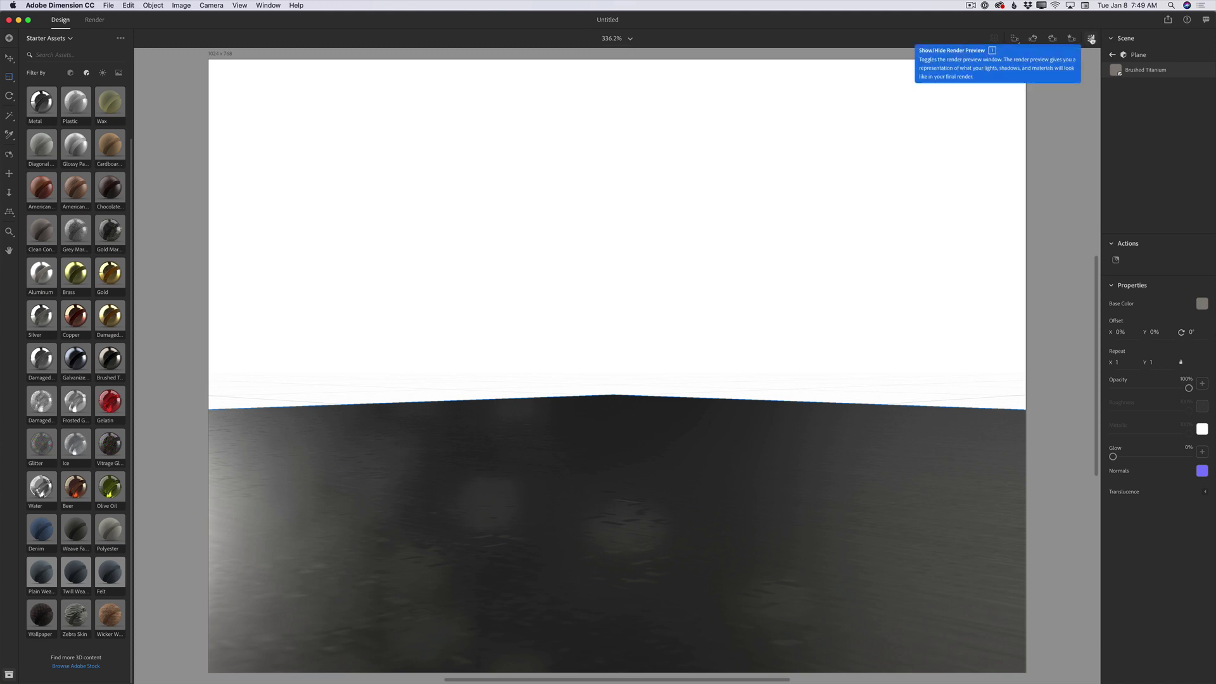
pyautogui.click(1090, 40)
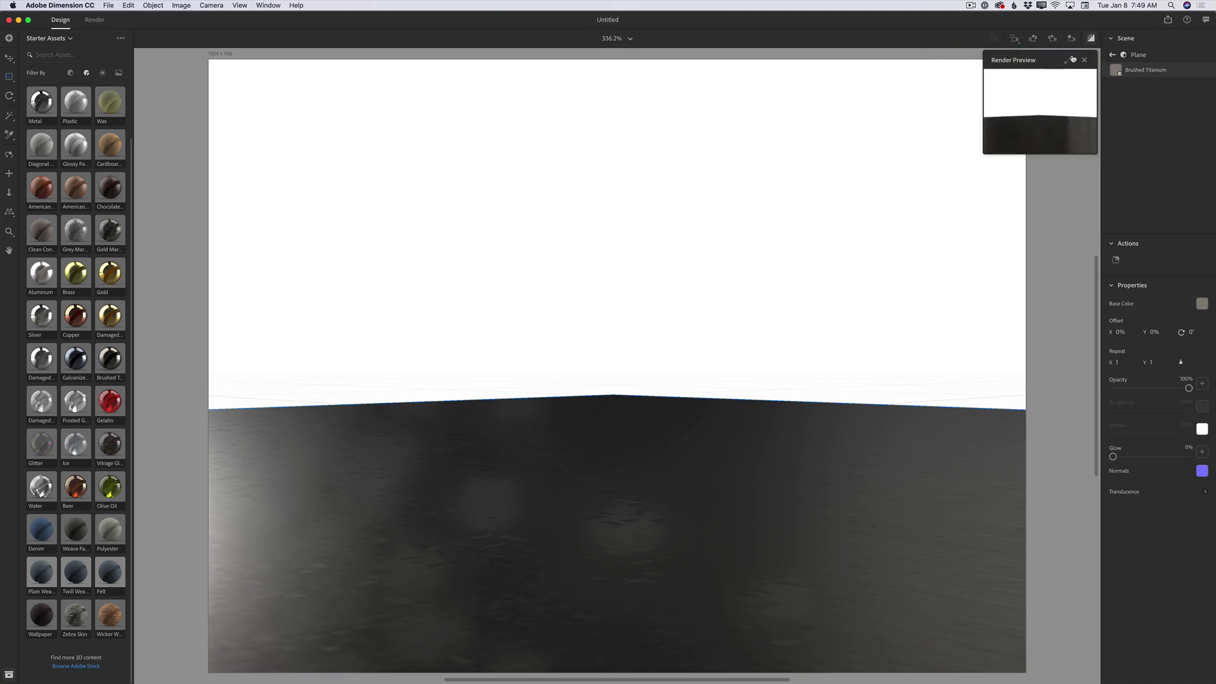
pyautogui.click(1071, 59)
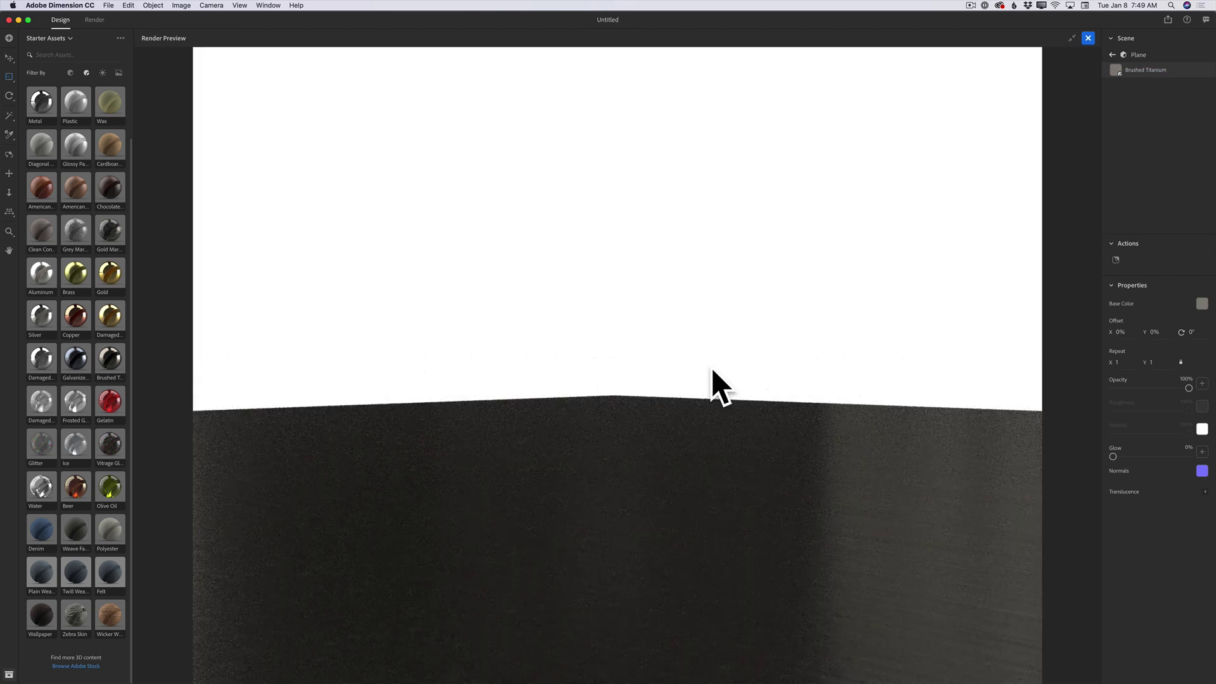
pyautogui.click(1070, 38)
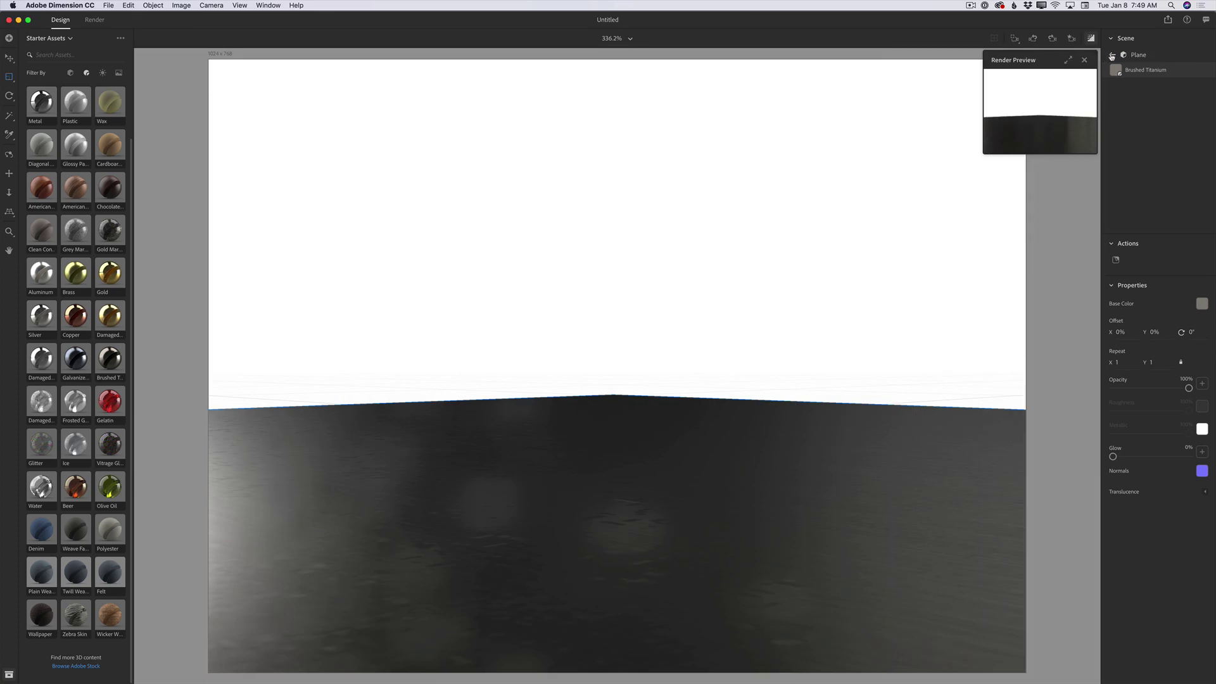
# Step: Set the environment's background color to black, RGB 0, 0, 0
pyautogui.click(1111, 55)
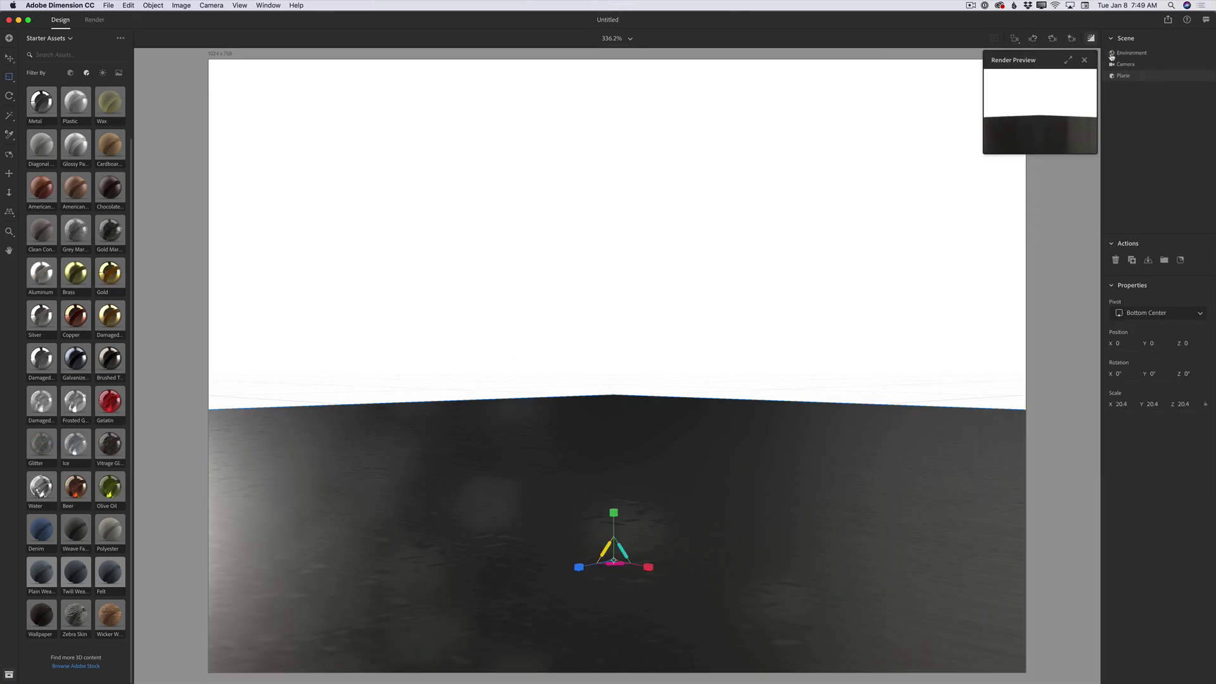
pyautogui.click(1147, 56)
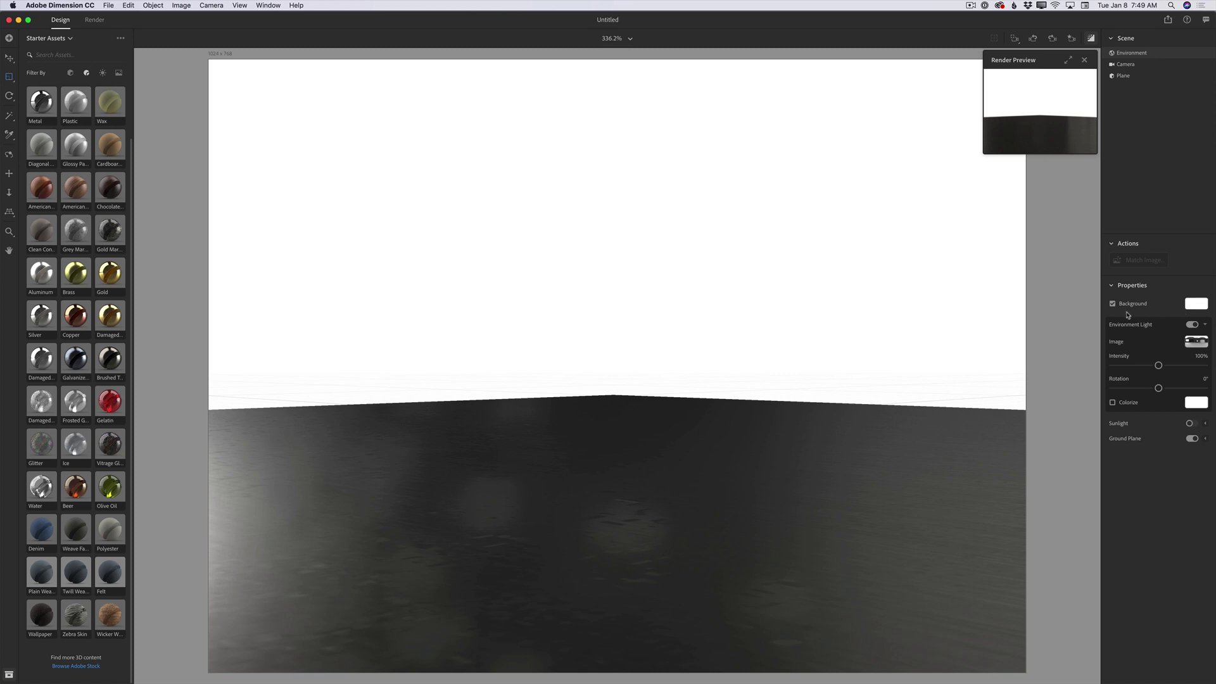
pyautogui.click(1196, 305)
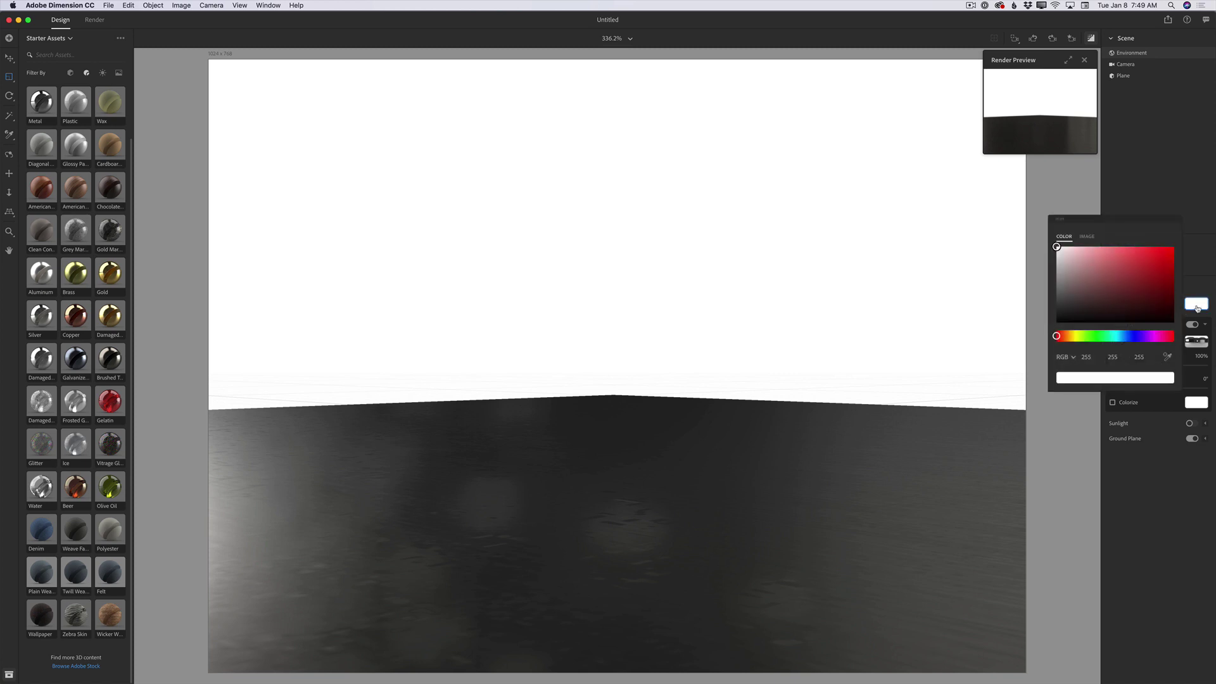
pyautogui.moveTo(1056, 247); pyautogui.dragTo(1057, 338)
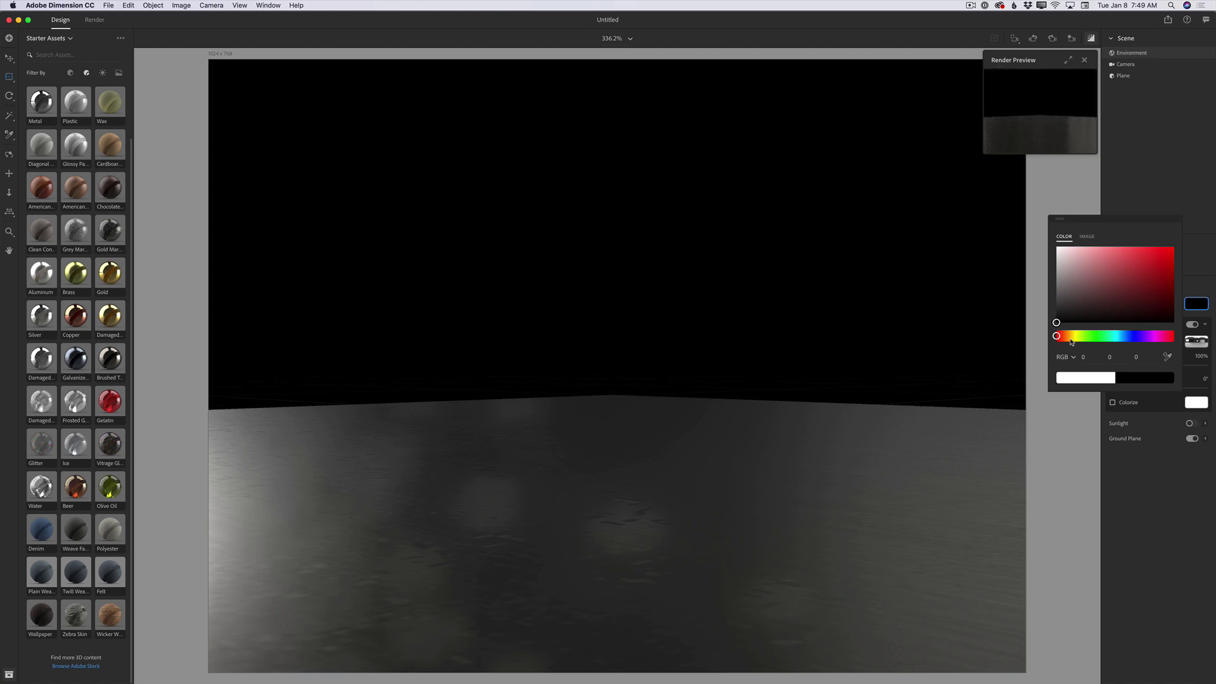
pyautogui.click(1196, 286)
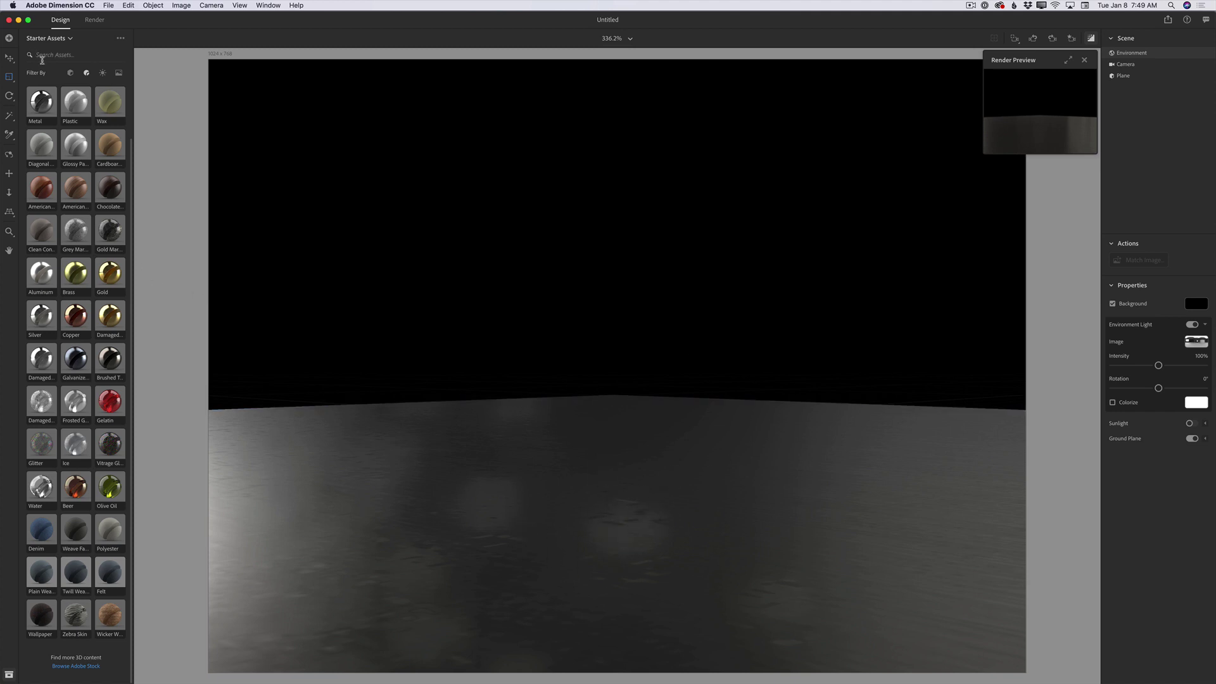
# Step: Add a Torus from the starter models and move it along the X axis to about -11.9
pyautogui.click(71, 73)
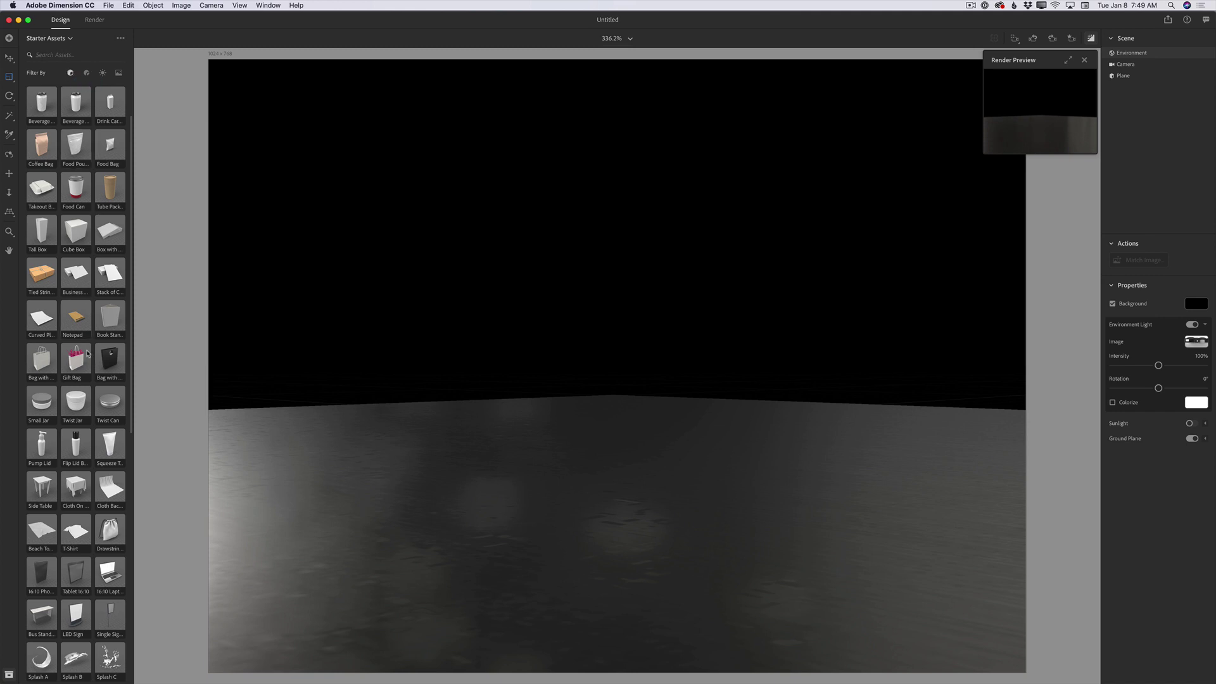
pyautogui.scroll(-3, 87, 356)
pyautogui.scroll(-10, 87, 356)
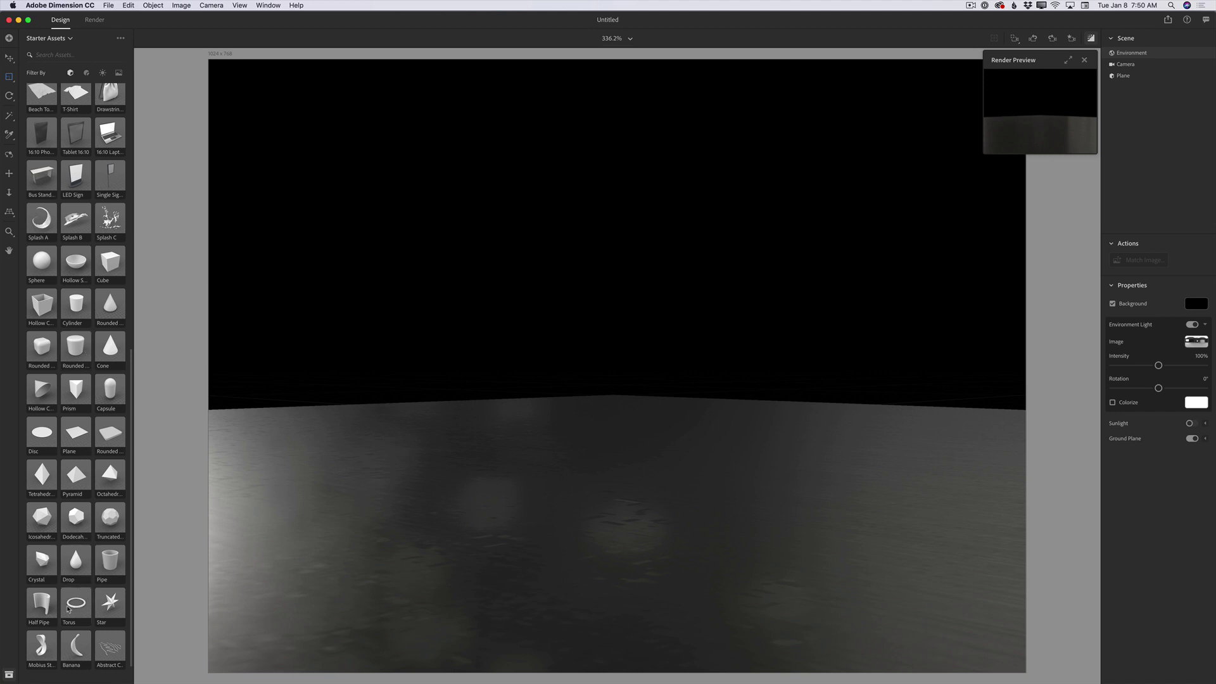
pyautogui.click(67, 610)
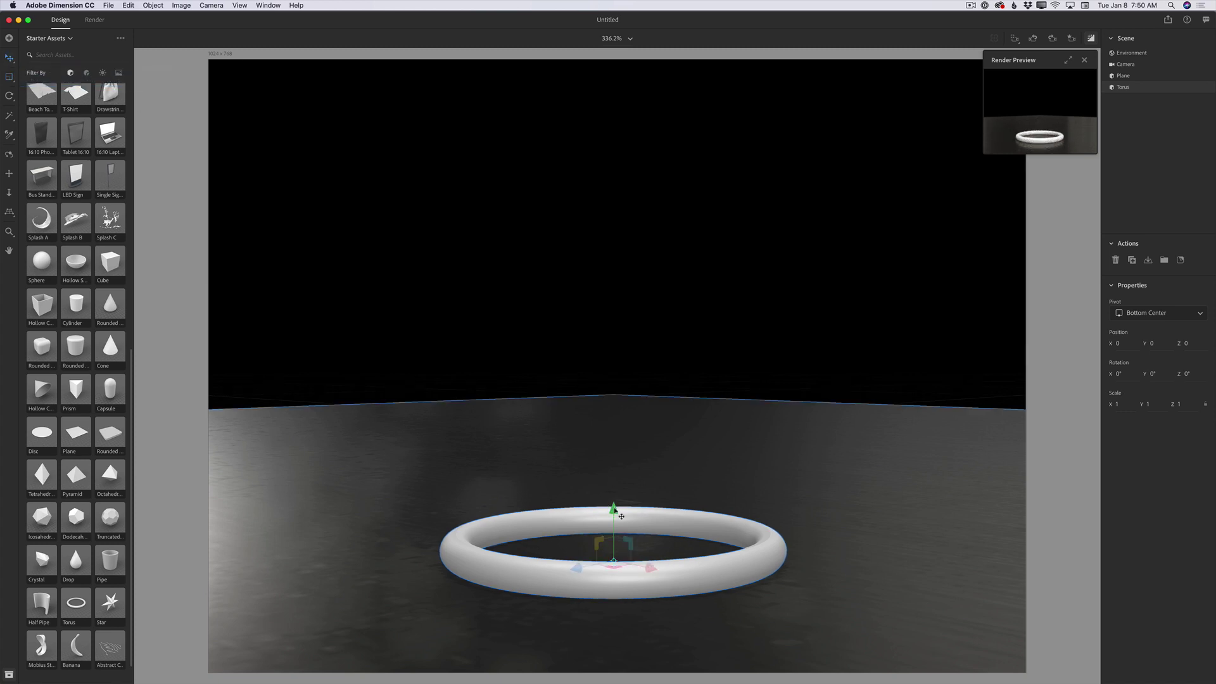
pyautogui.moveTo(650, 568); pyautogui.dragTo(509, 526)
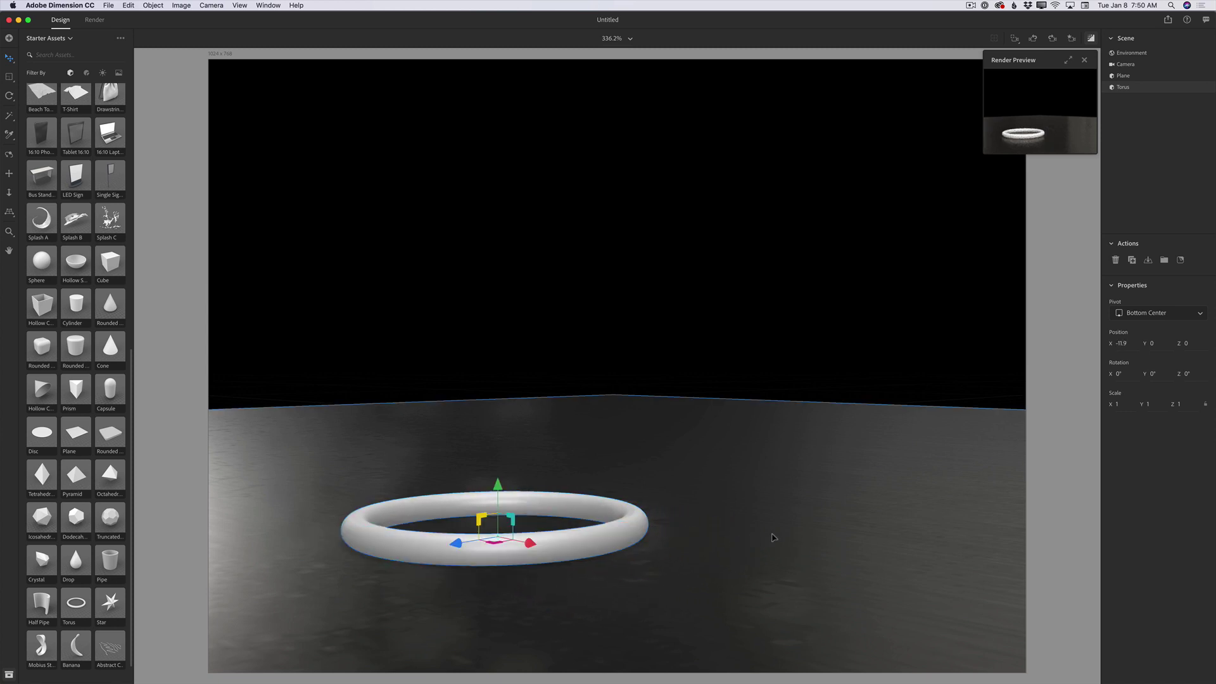
# Step: Scale the torus uniformly to 1.5 and reduce its vertical scale to 1.4
pyautogui.click(10, 78)
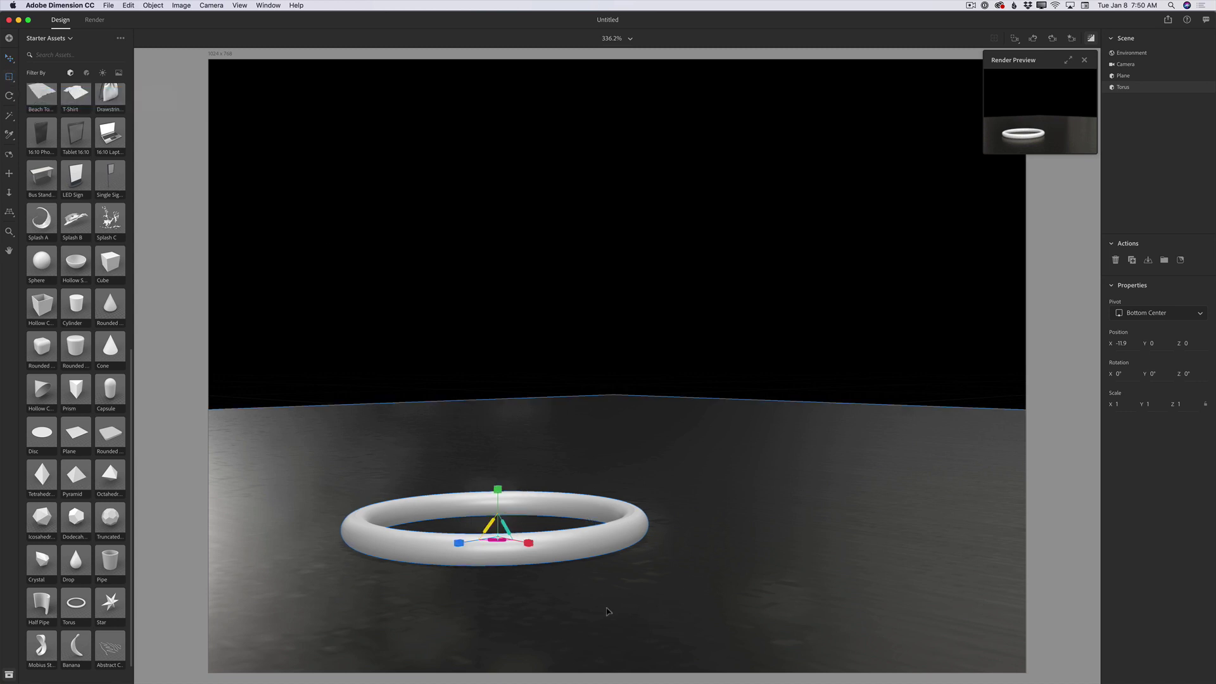
pyautogui.moveTo(499, 541); pyautogui.dragTo(500, 541)
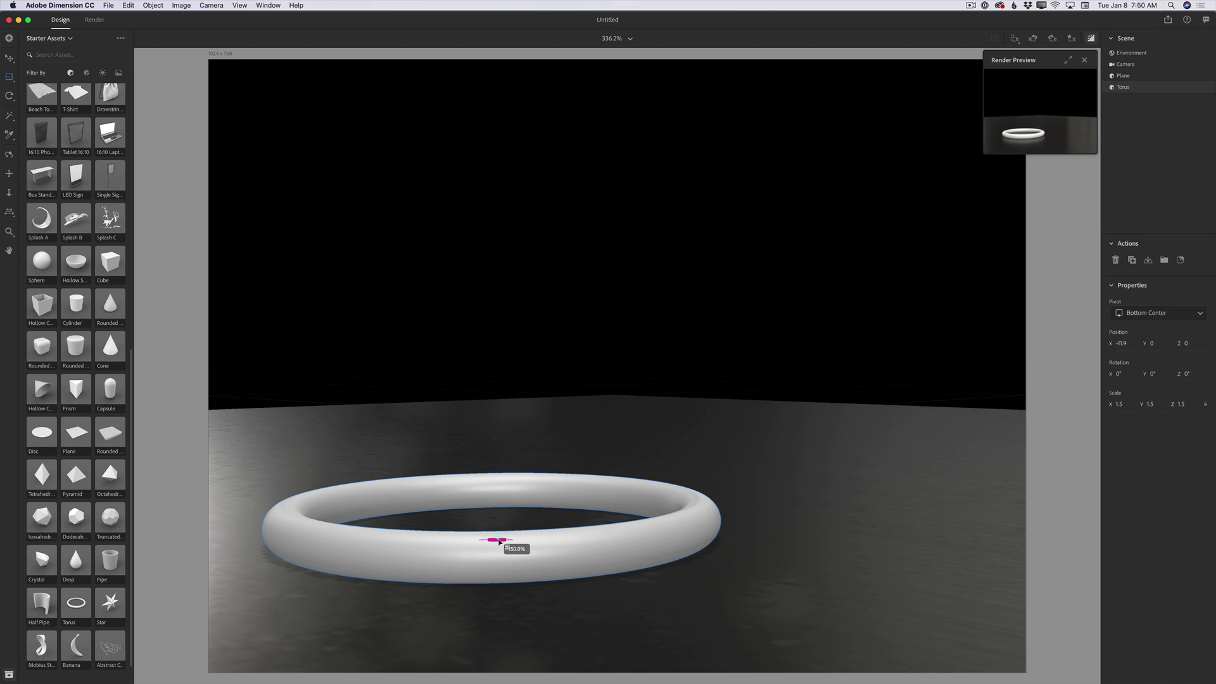
pyautogui.moveTo(499, 542); pyautogui.dragTo(500, 542)
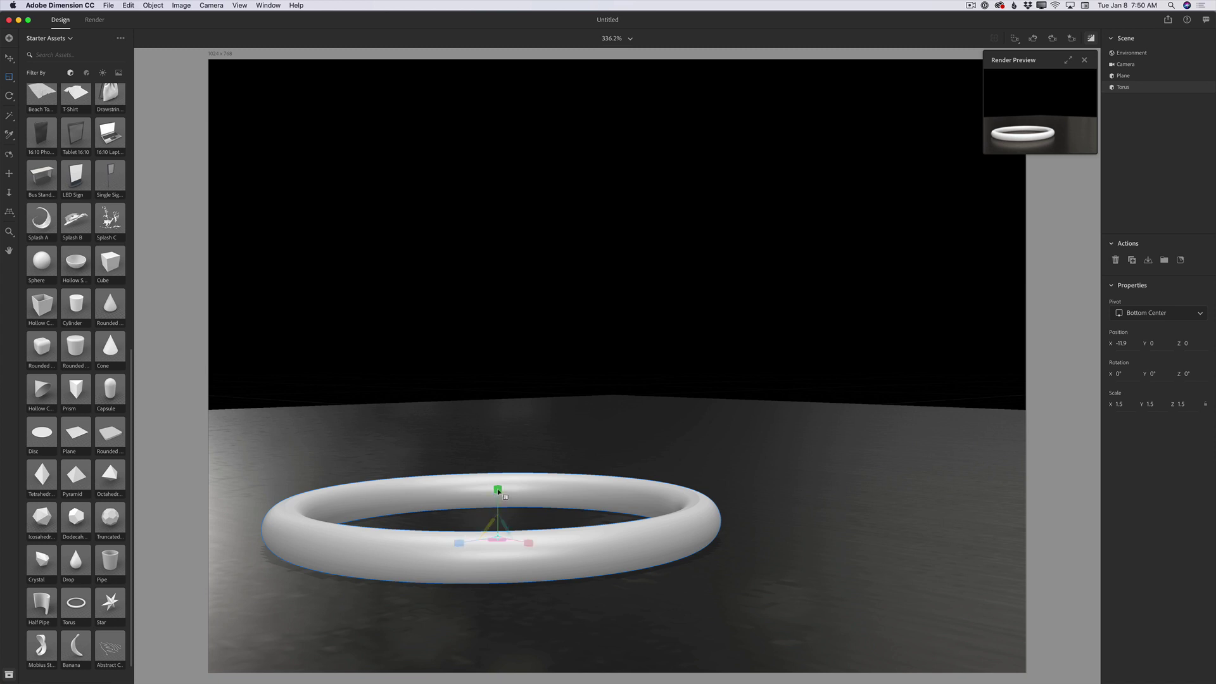
pyautogui.moveTo(497, 490); pyautogui.dragTo(498, 493)
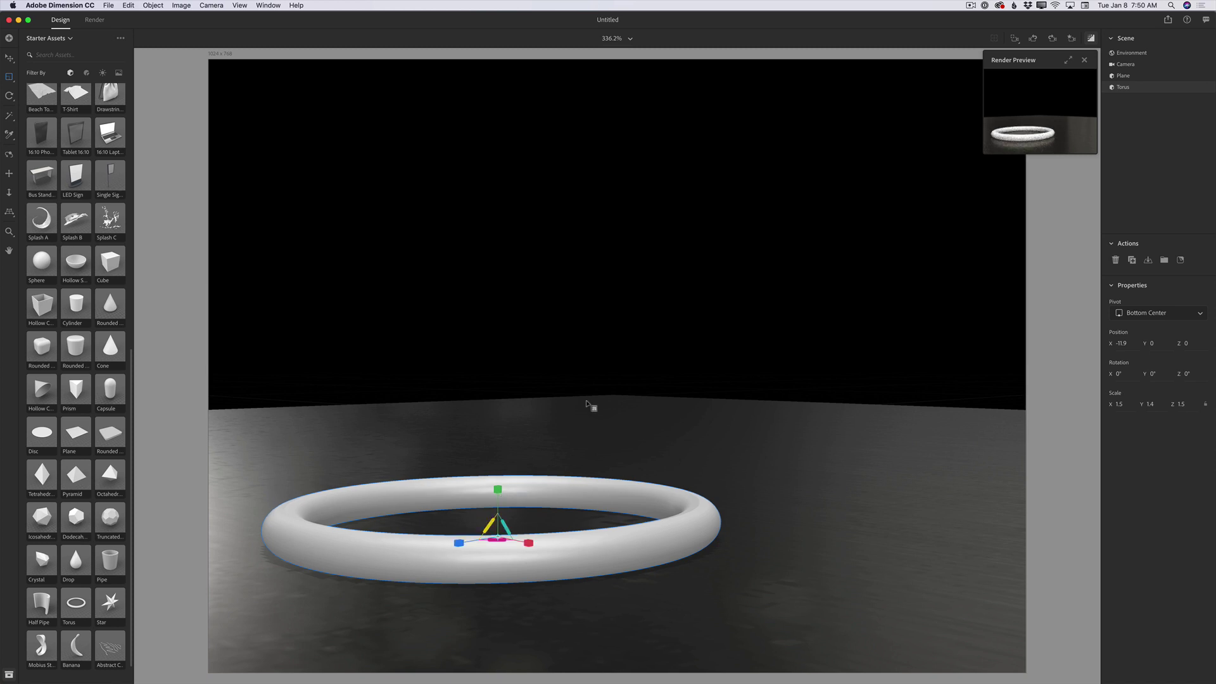
# Step: Reposition the torus on the floor plane to about X -6.5 and Z -1.9
pyautogui.click(9, 57)
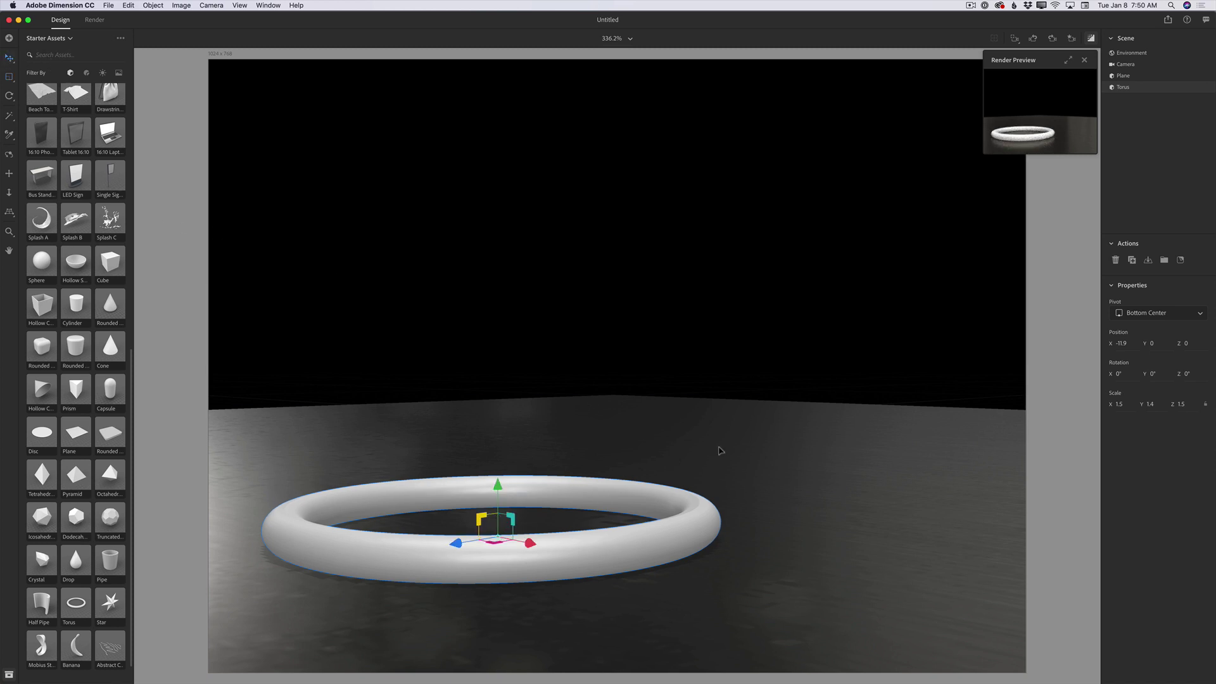
pyautogui.moveTo(537, 545); pyautogui.dragTo(532, 491)
pyautogui.click(605, 551)
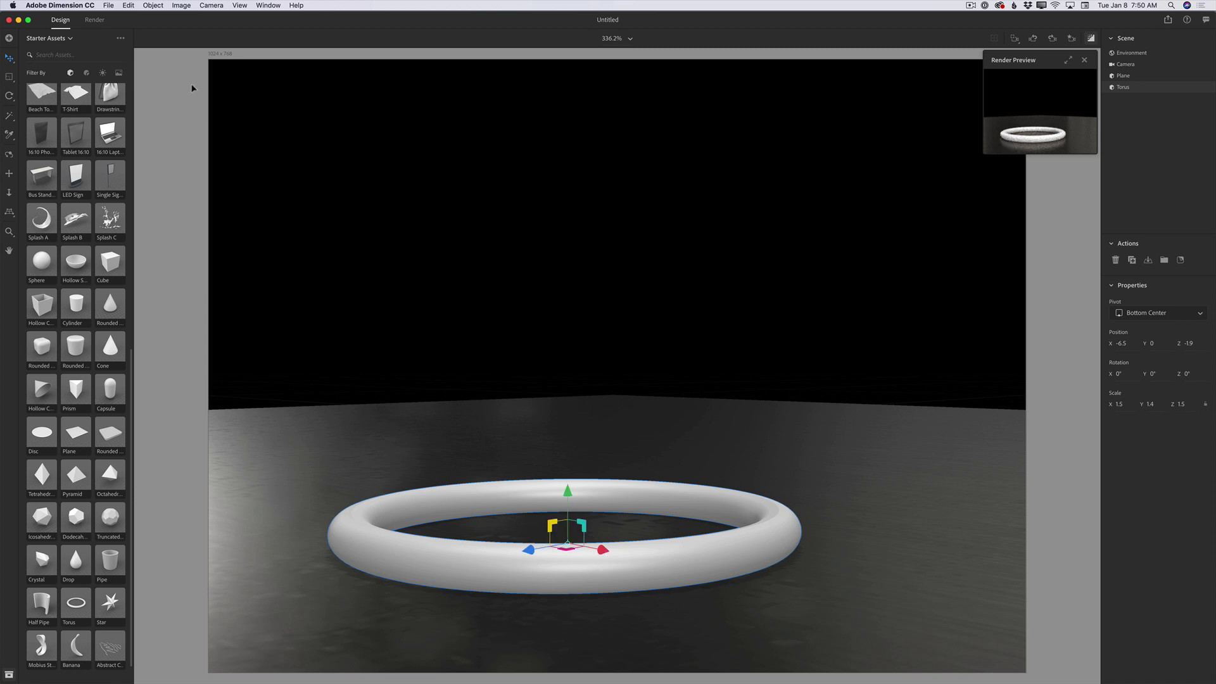
# Step: Apply the Gold starter material to the torus
pyautogui.click(87, 74)
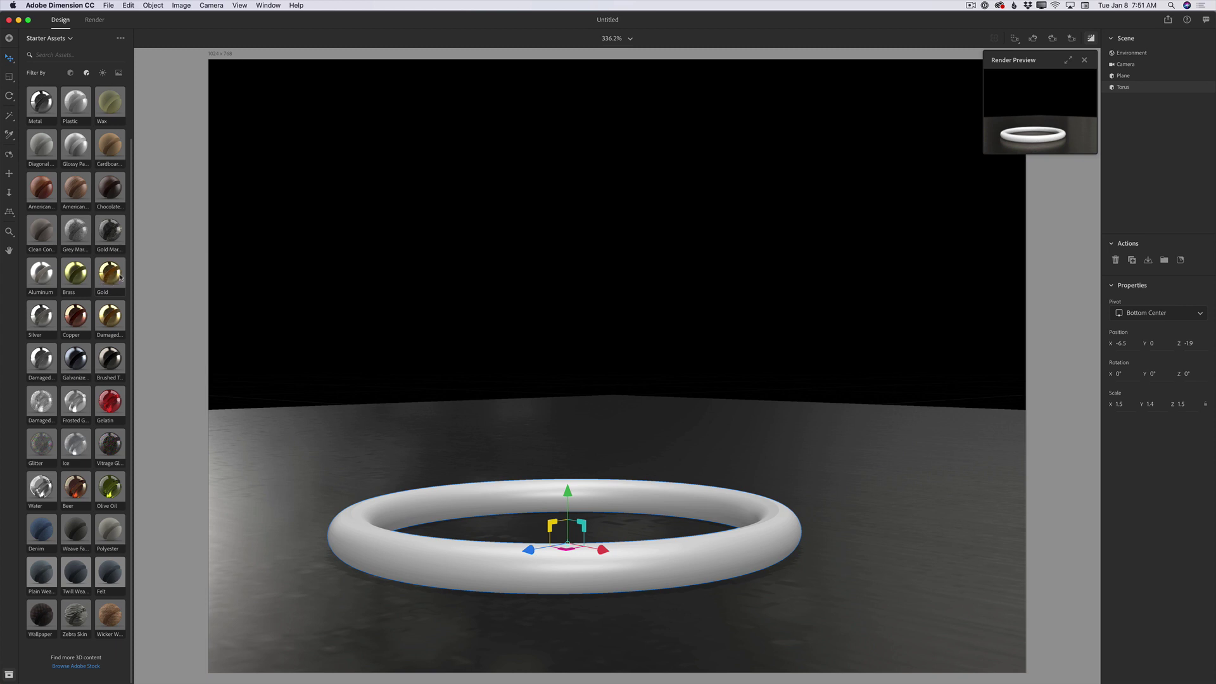
pyautogui.click(112, 280)
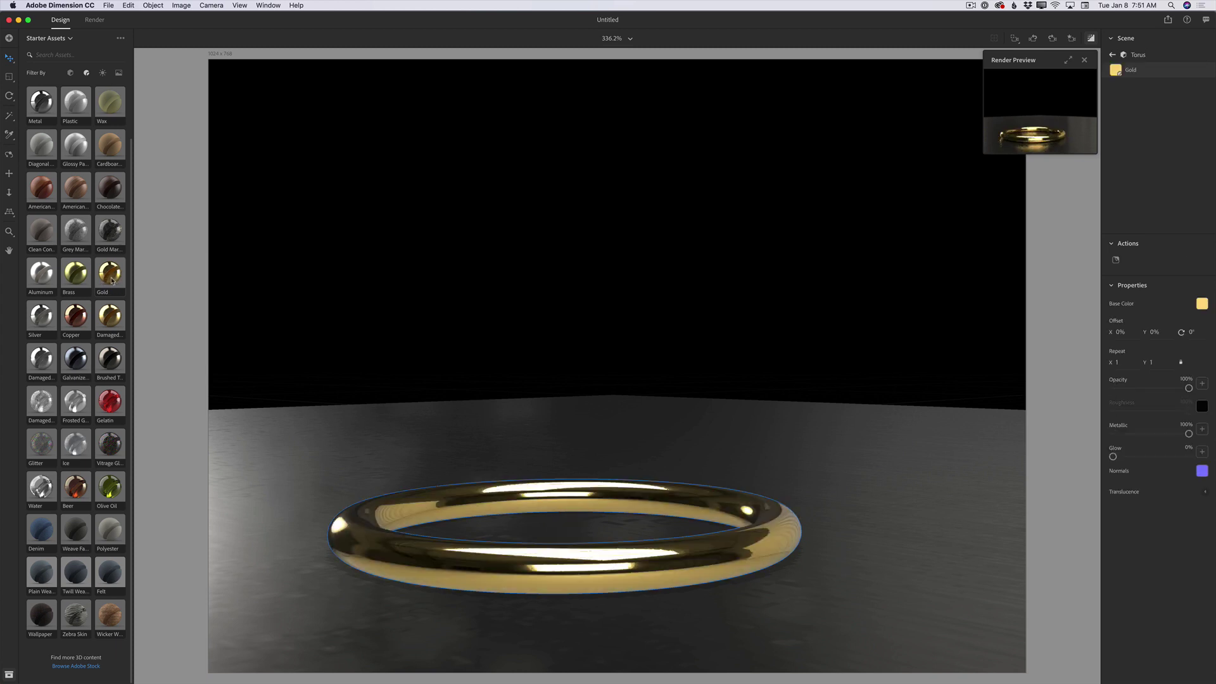
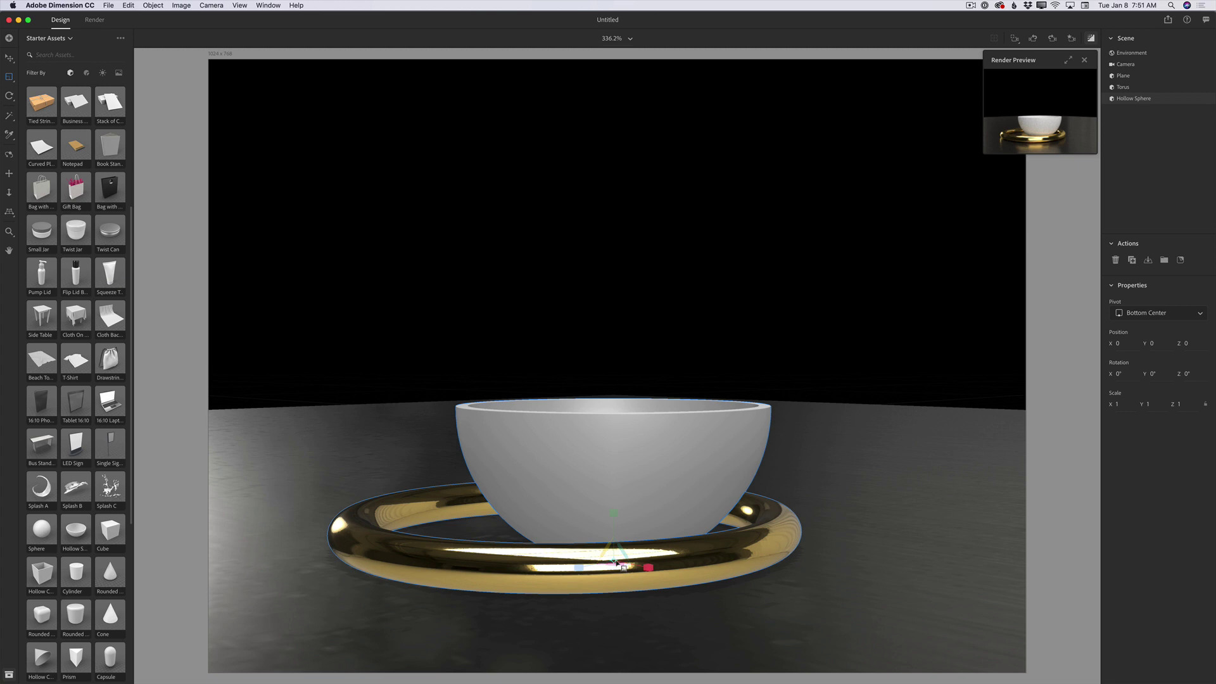
# Step: Scale the hollow sphere uniformly to 0.2 and move it to about X 13.6, Y 2.5, beside the torus
pyautogui.moveTo(618, 564); pyautogui.dragTo(619, 566)
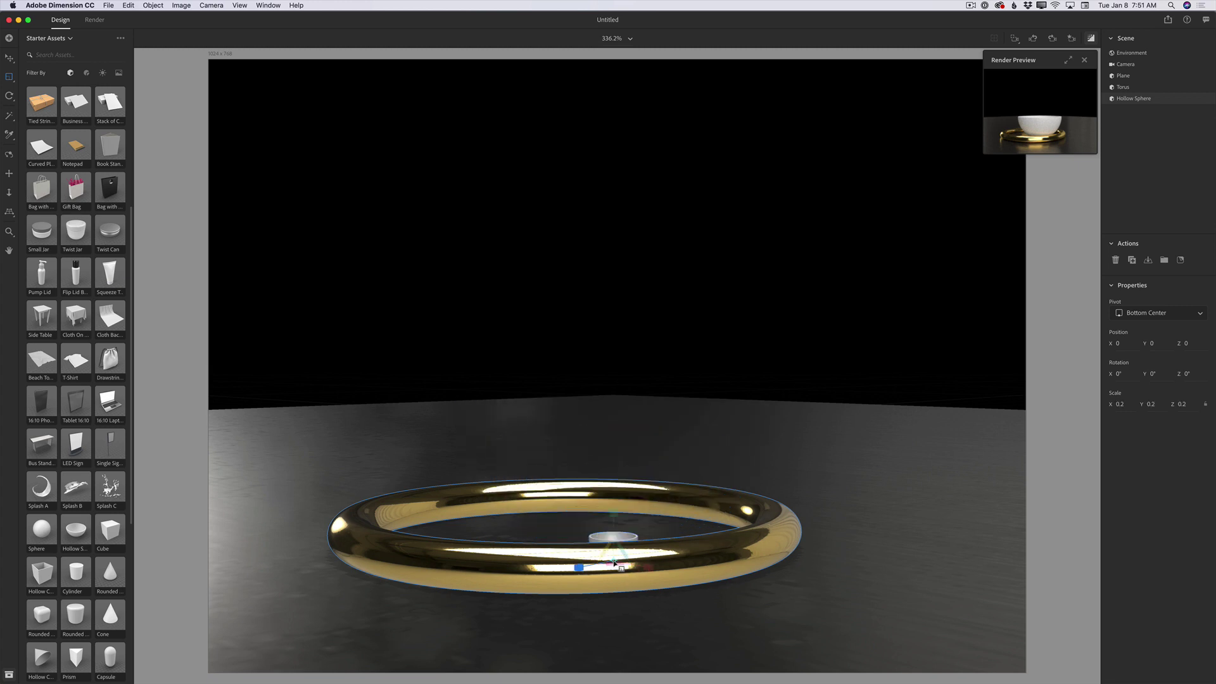
pyautogui.click(9, 58)
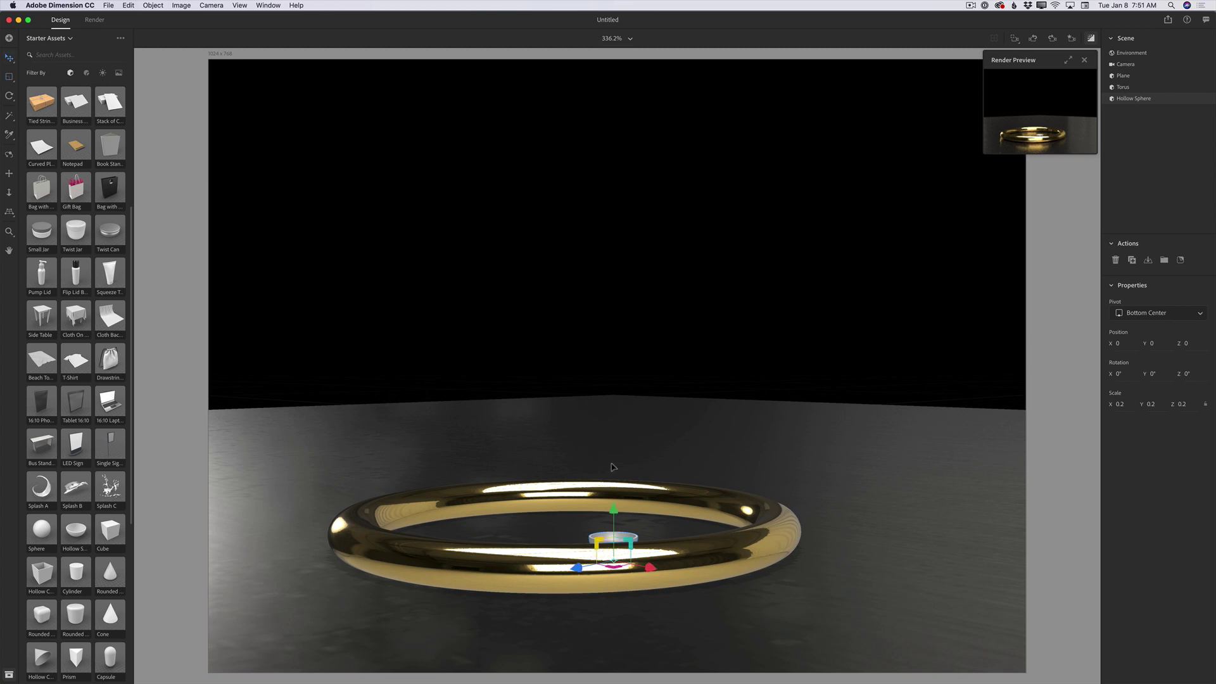
pyautogui.moveTo(647, 567); pyautogui.dragTo(861, 617)
pyautogui.moveTo(797, 558); pyautogui.dragTo(796, 510)
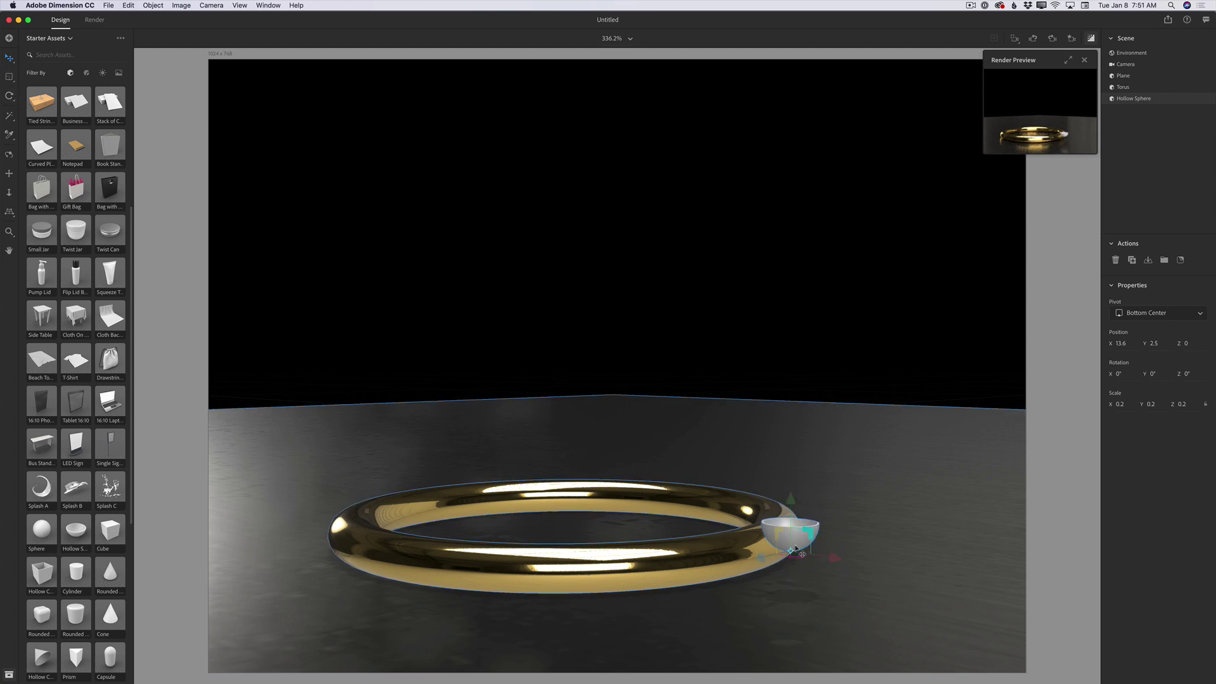
# Step: Rotate the hollow sphere about -89° around Z and position it against the torus at about X 10.2, Y 2, Z -4.4
pyautogui.click(11, 97)
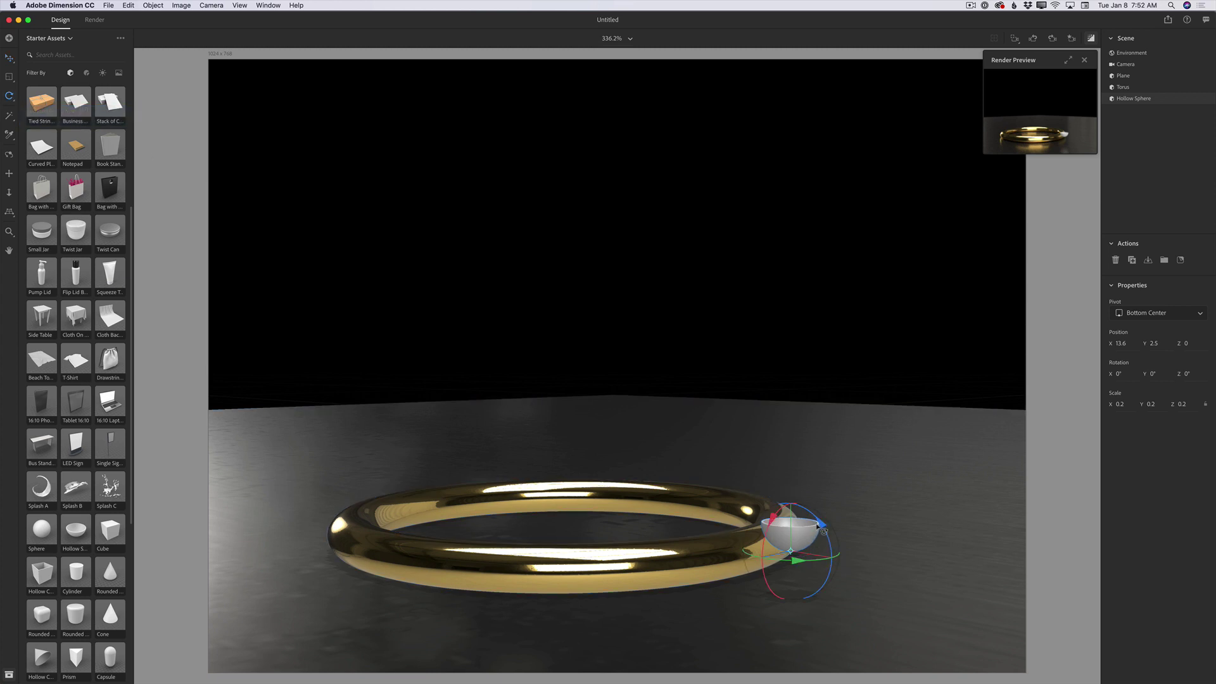
pyautogui.moveTo(820, 531); pyautogui.dragTo(777, 540)
pyautogui.press('v')
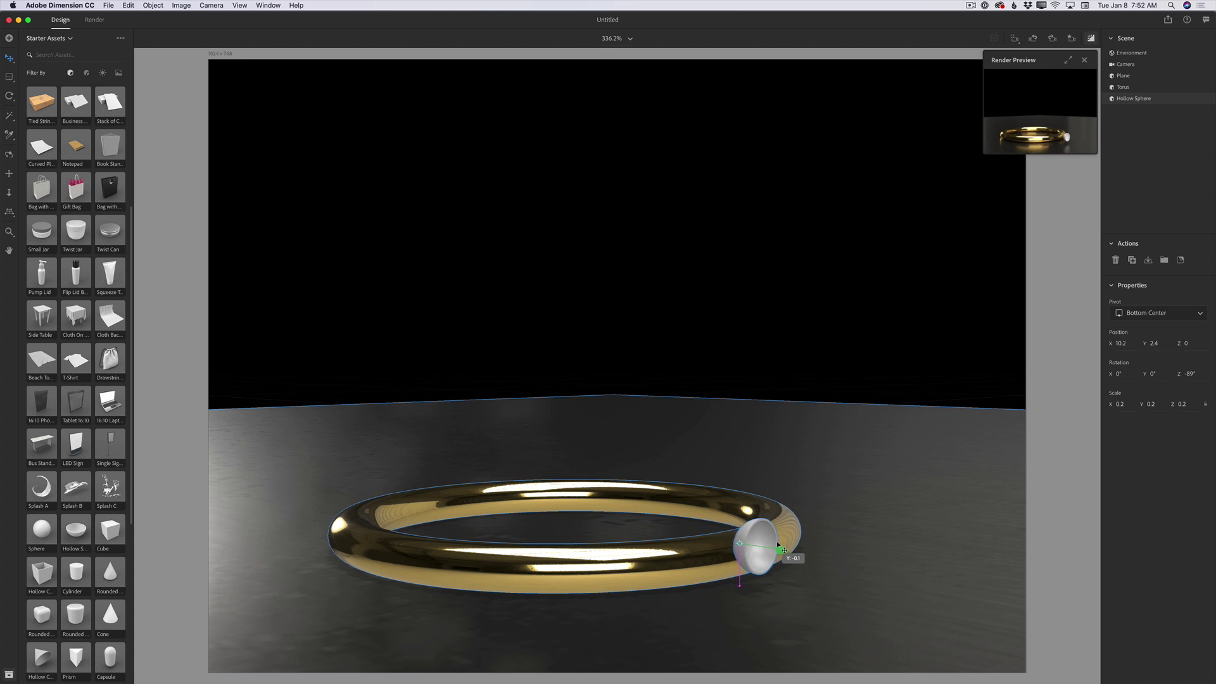
pyautogui.moveTo(706, 558); pyautogui.dragTo(794, 595)
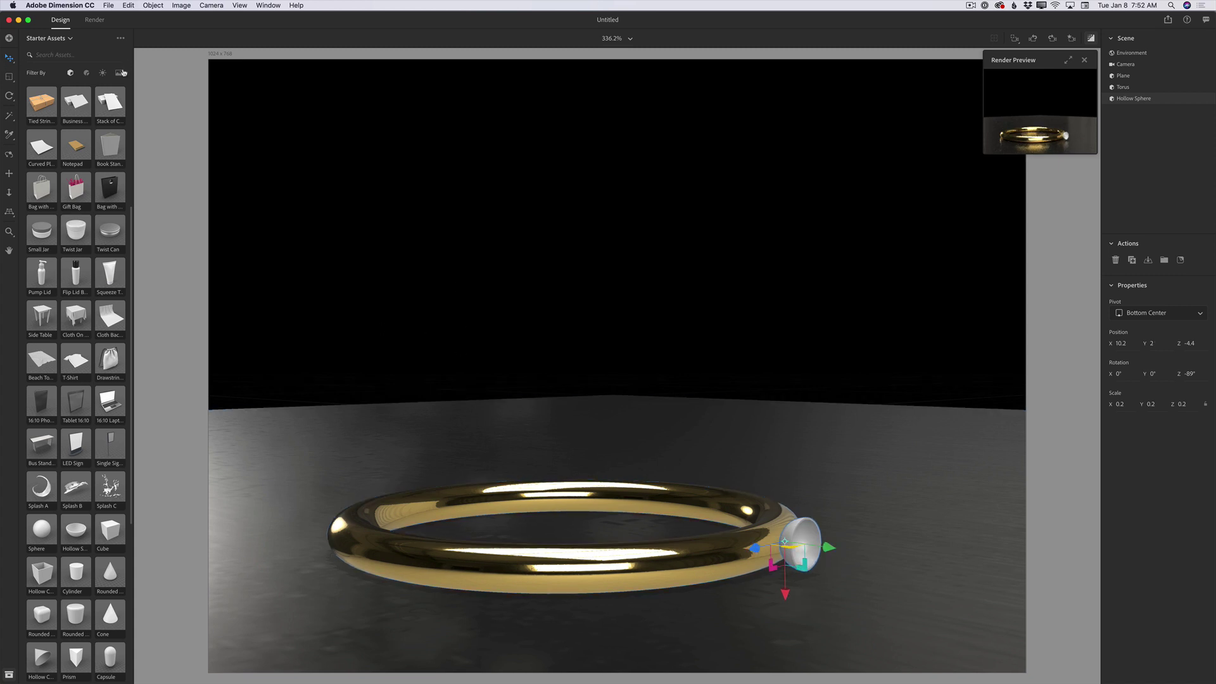
# Step: Apply the Gold material to the hollow sphere and inspect it in the enlarged render preview
pyautogui.click(86, 73)
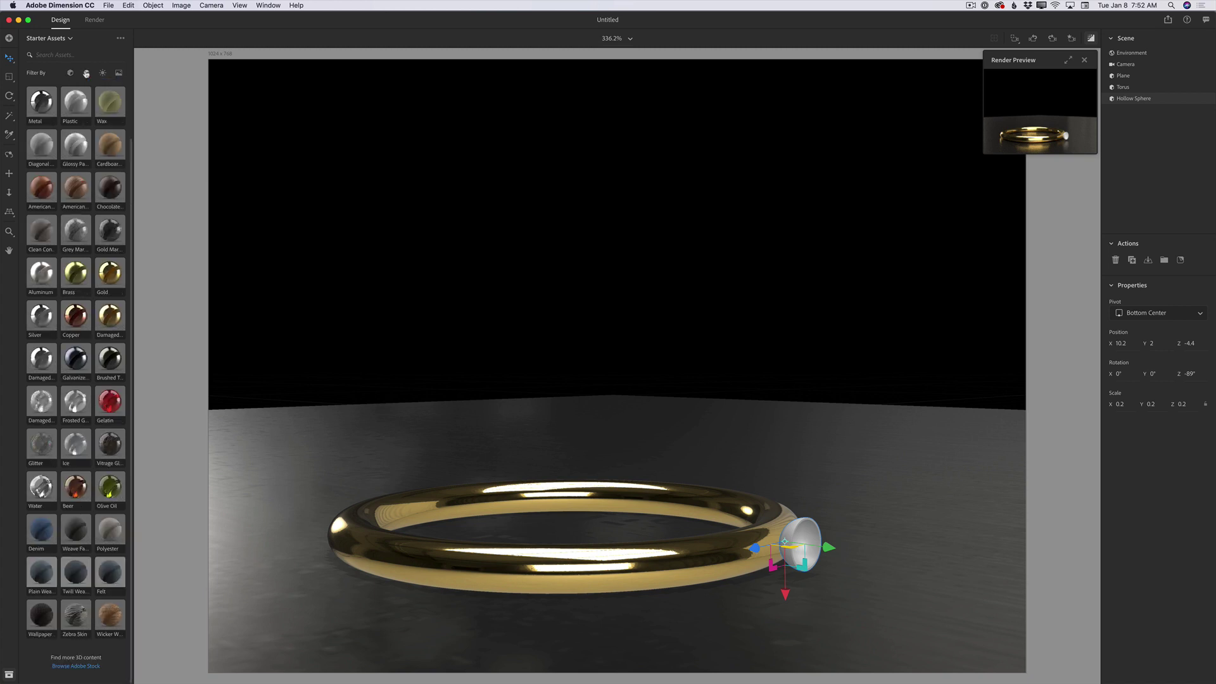
pyautogui.click(111, 274)
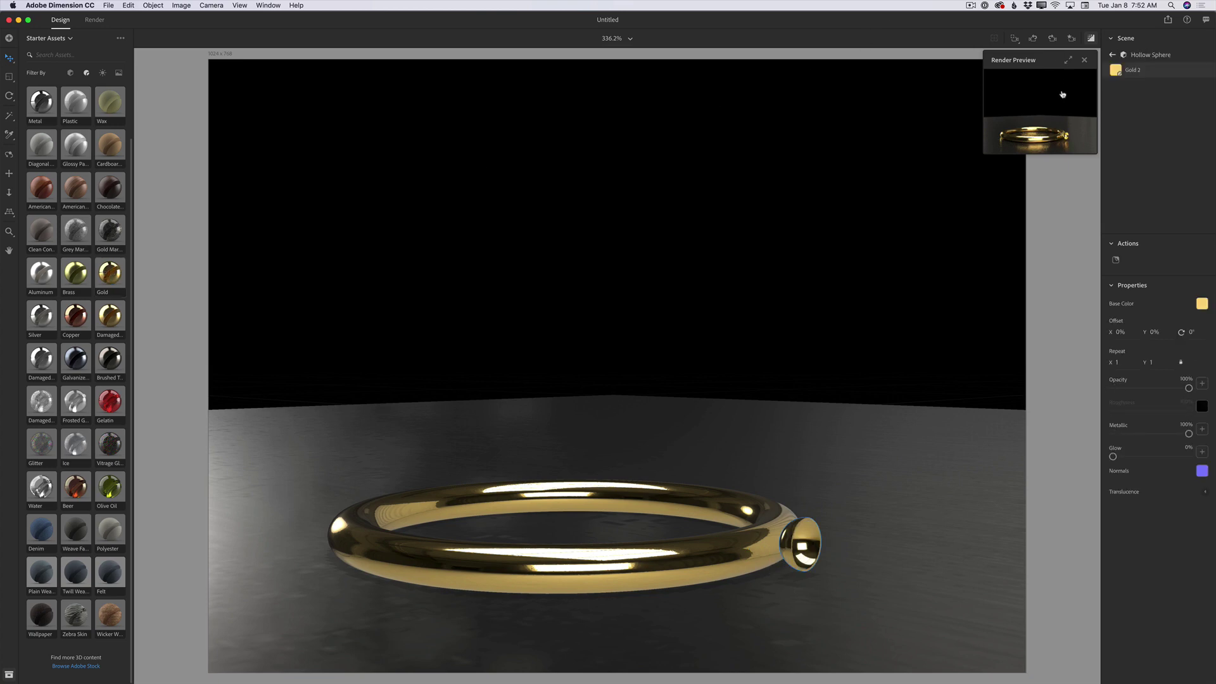
pyautogui.click(1068, 60)
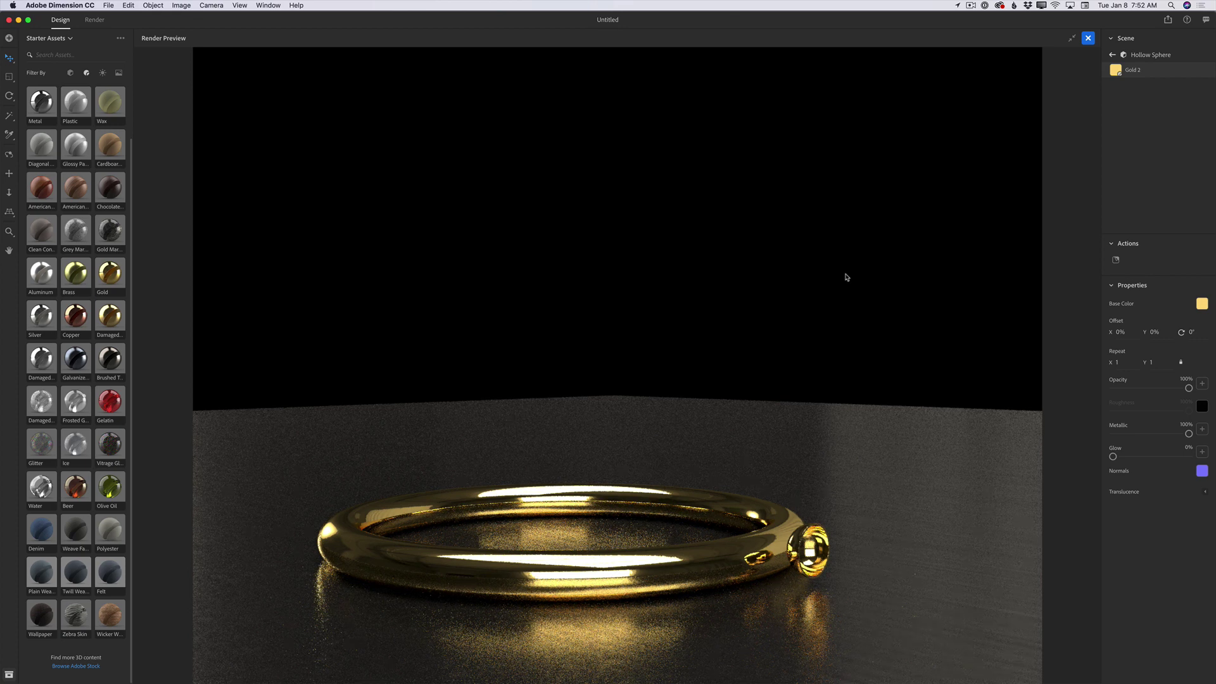
pyautogui.click(1067, 39)
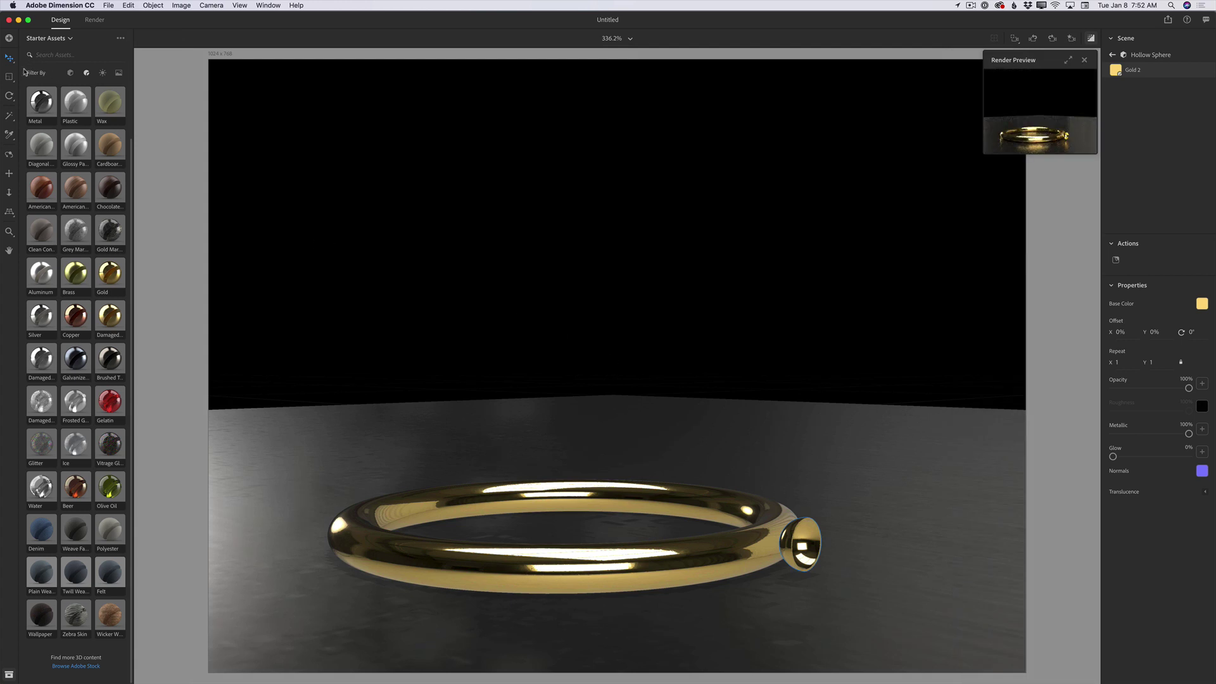
# Step: Move the hollow sphere closer into the torus, to about X 9.3
pyautogui.click(800, 543)
pyautogui.moveTo(831, 556); pyautogui.dragTo(819, 556)
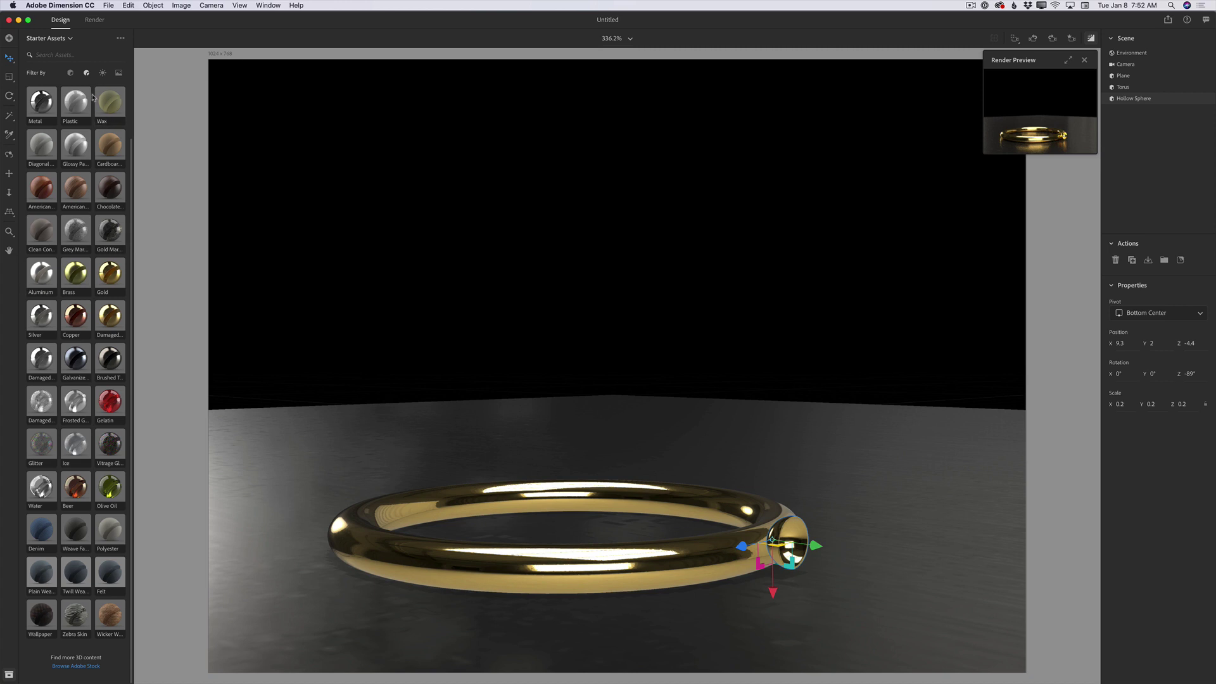
# Step: Add a Truncated Icosahedron from the starter models and scale it uniformly to 0.1
pyautogui.click(70, 73)
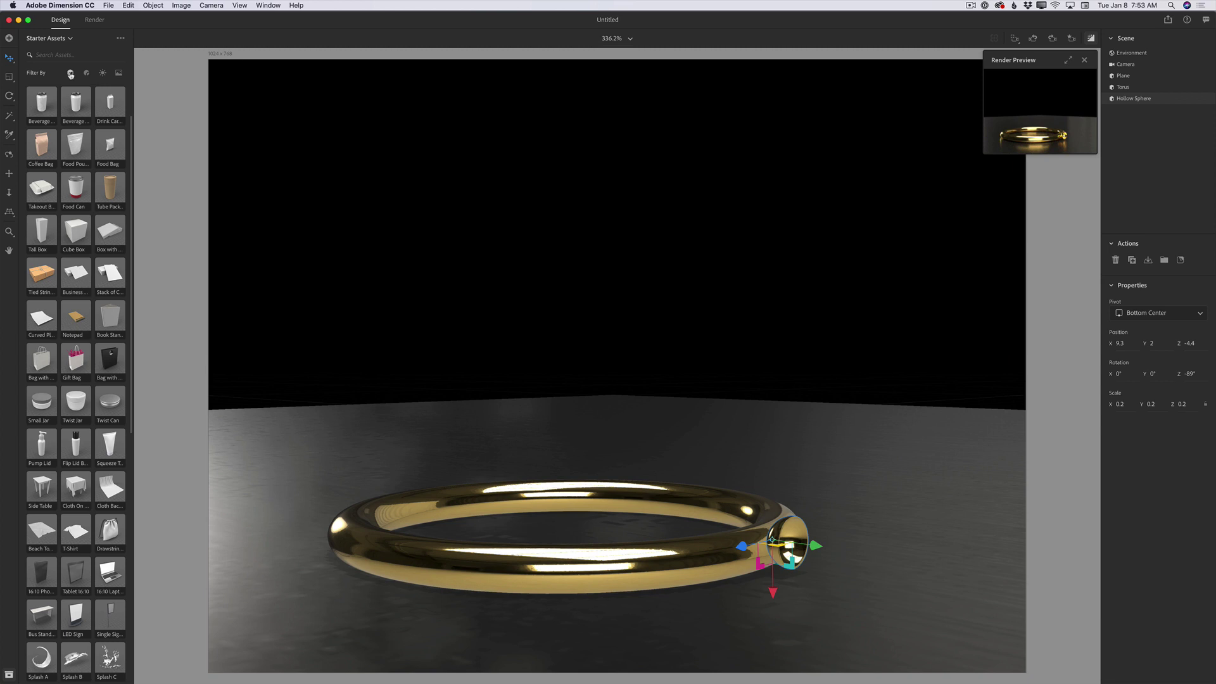
pyautogui.scroll(-10, 66, 445)
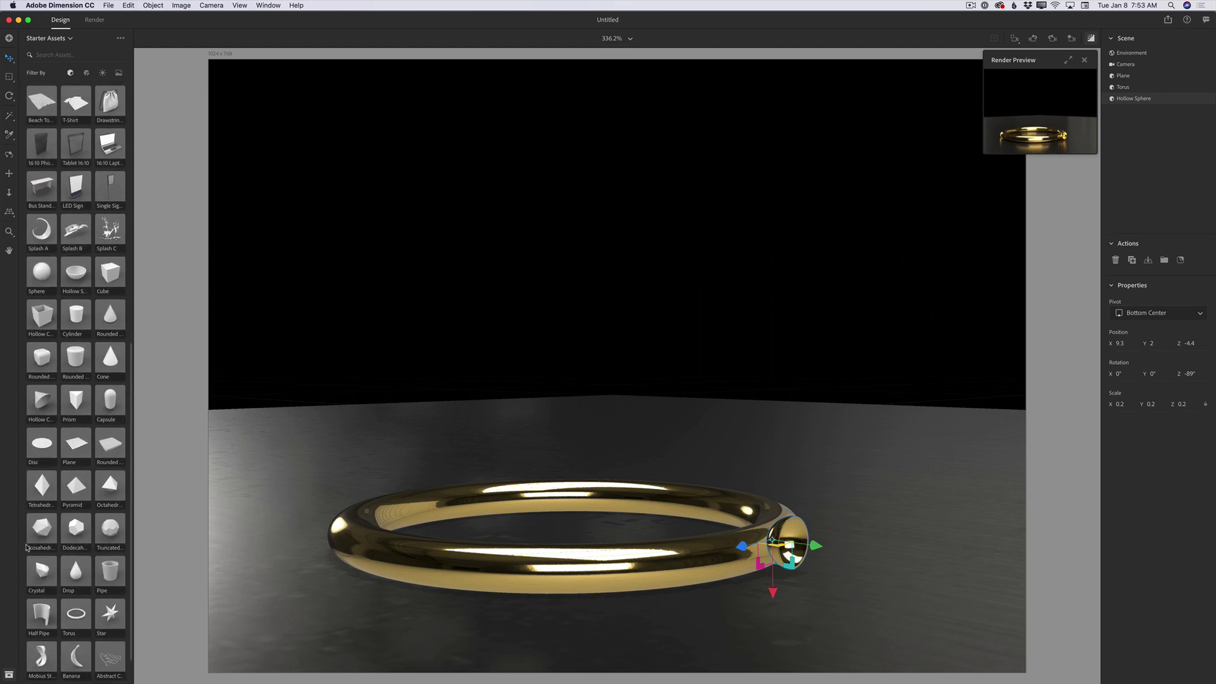
pyautogui.click(106, 533)
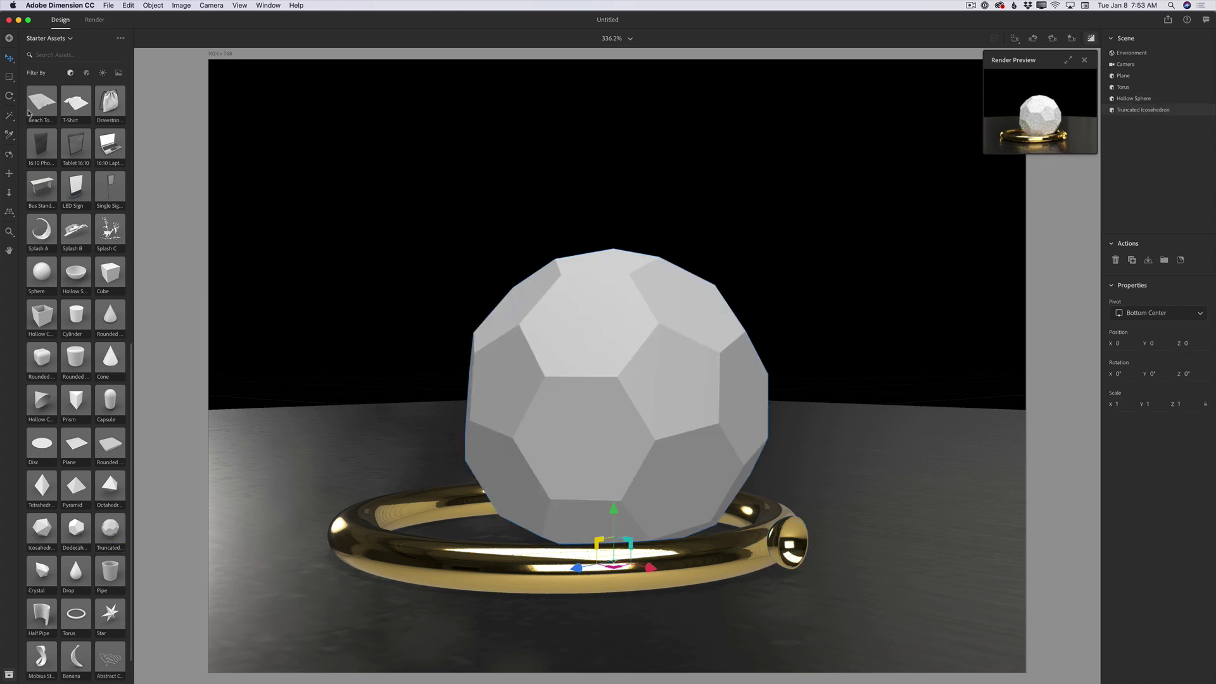
pyautogui.click(9, 76)
pyautogui.moveTo(611, 569); pyautogui.dragTo(618, 568)
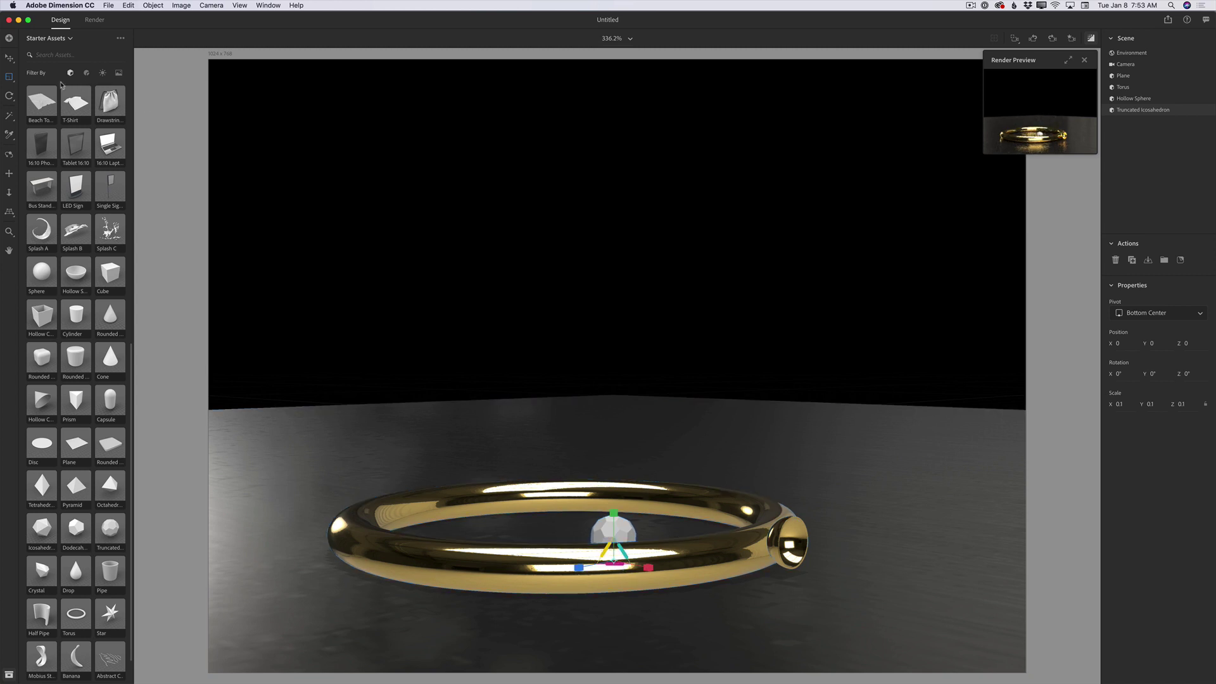
# Step: Seat the truncated icosahedron in the hollow sphere's cup, at about X 10.6, Y 0.4, Z -5
pyautogui.click(9, 57)
pyautogui.moveTo(649, 573); pyautogui.dragTo(874, 610)
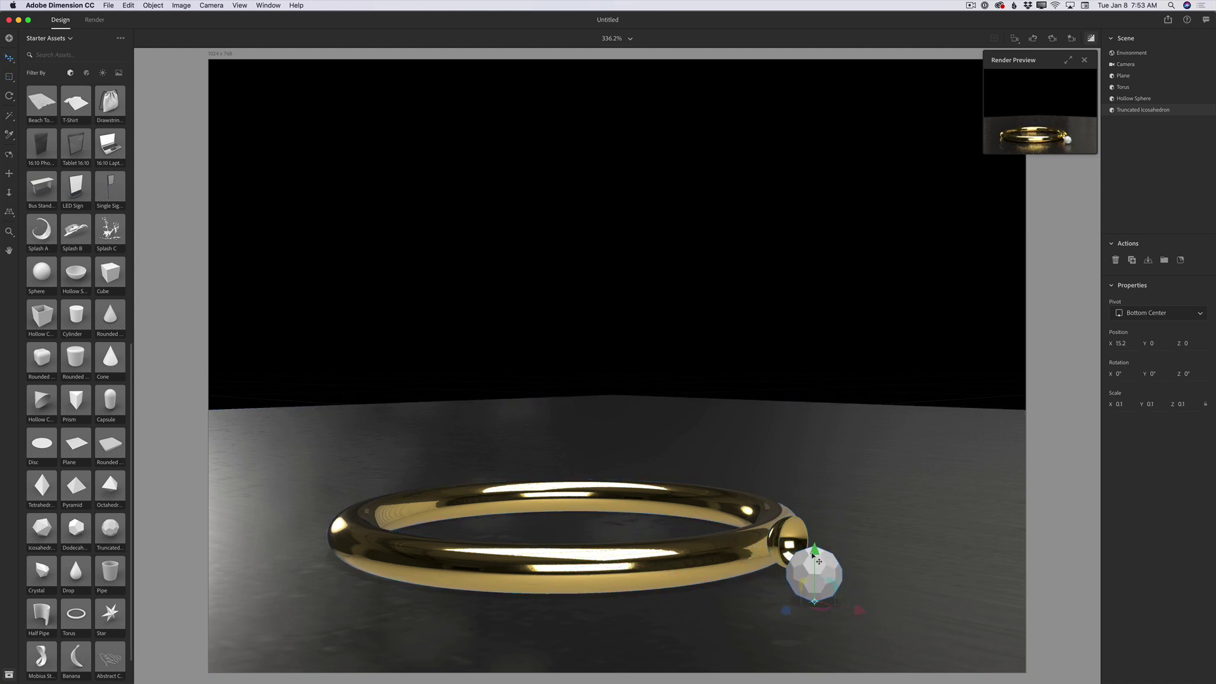
pyautogui.moveTo(814, 550); pyautogui.dragTo(814, 523)
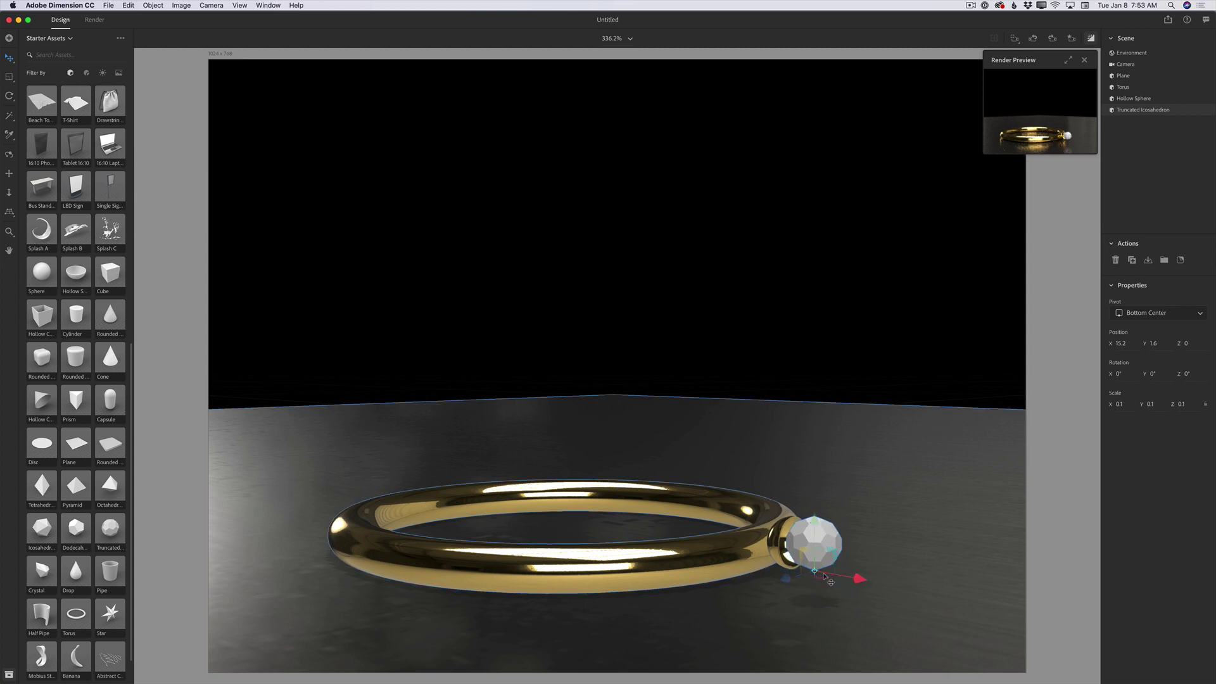
pyautogui.moveTo(860, 583); pyautogui.dragTo(780, 577)
pyautogui.moveTo(830, 537); pyautogui.dragTo(807, 570)
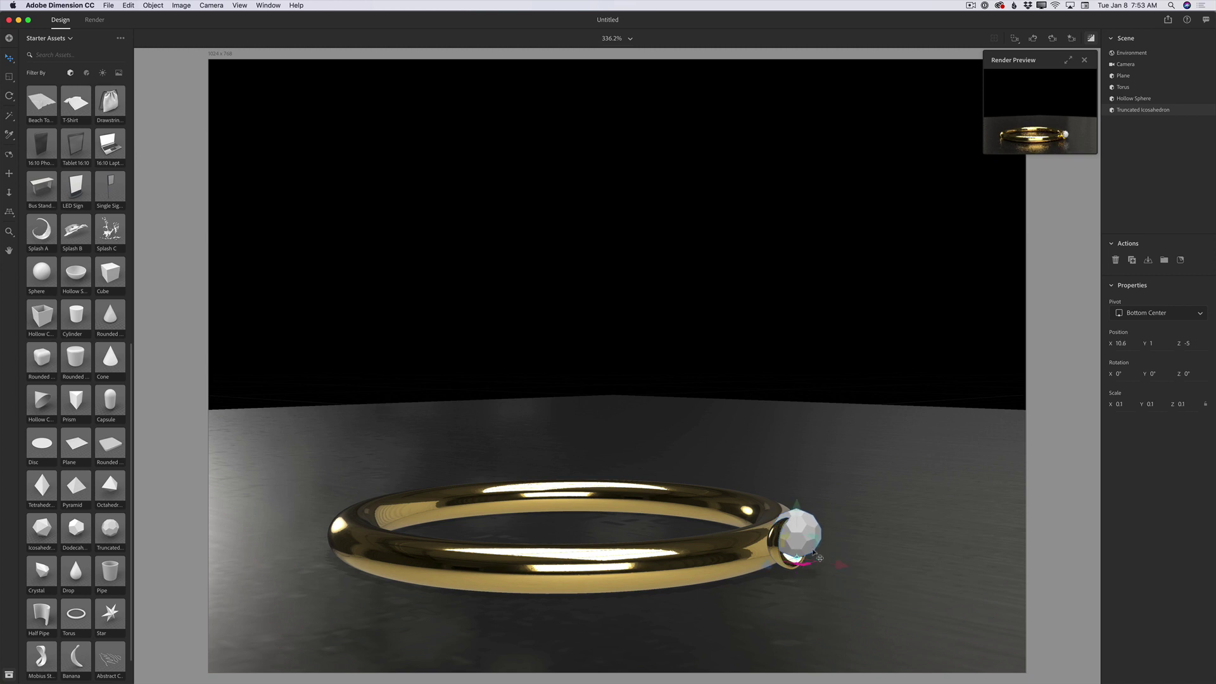
pyautogui.moveTo(798, 517); pyautogui.dragTo(804, 528)
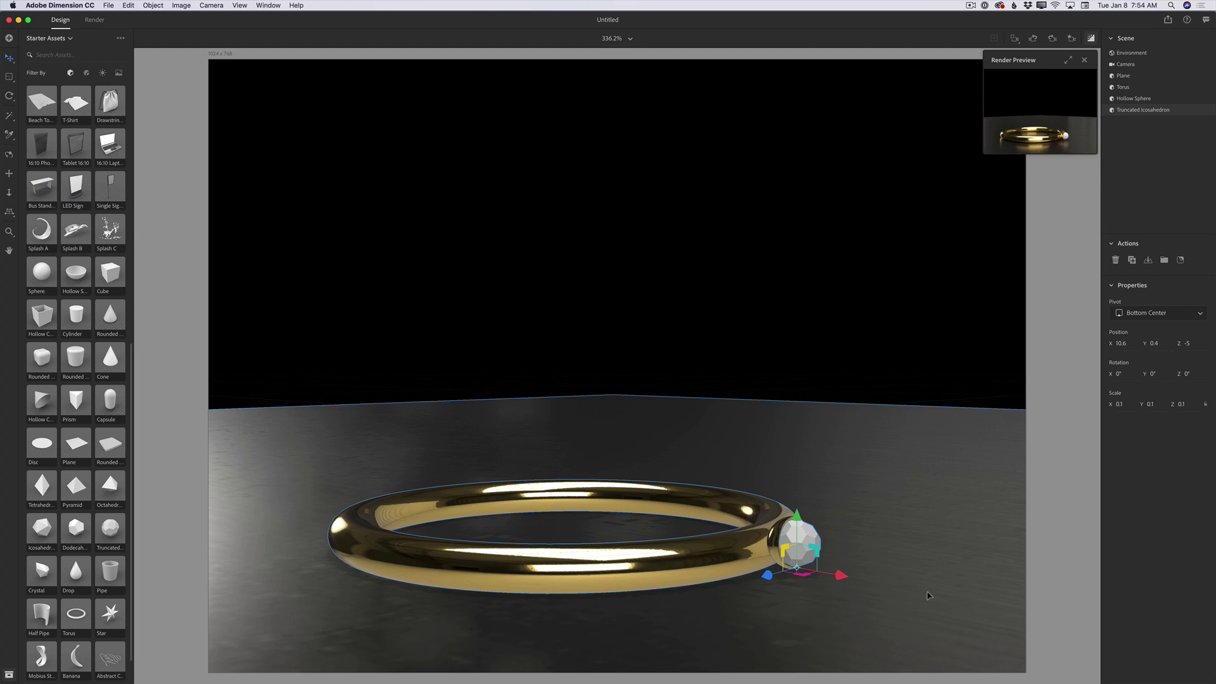
# Step: Try the Ice material on the truncated icosahedron and inspect it in the enlarged render preview
pyautogui.click(89, 74)
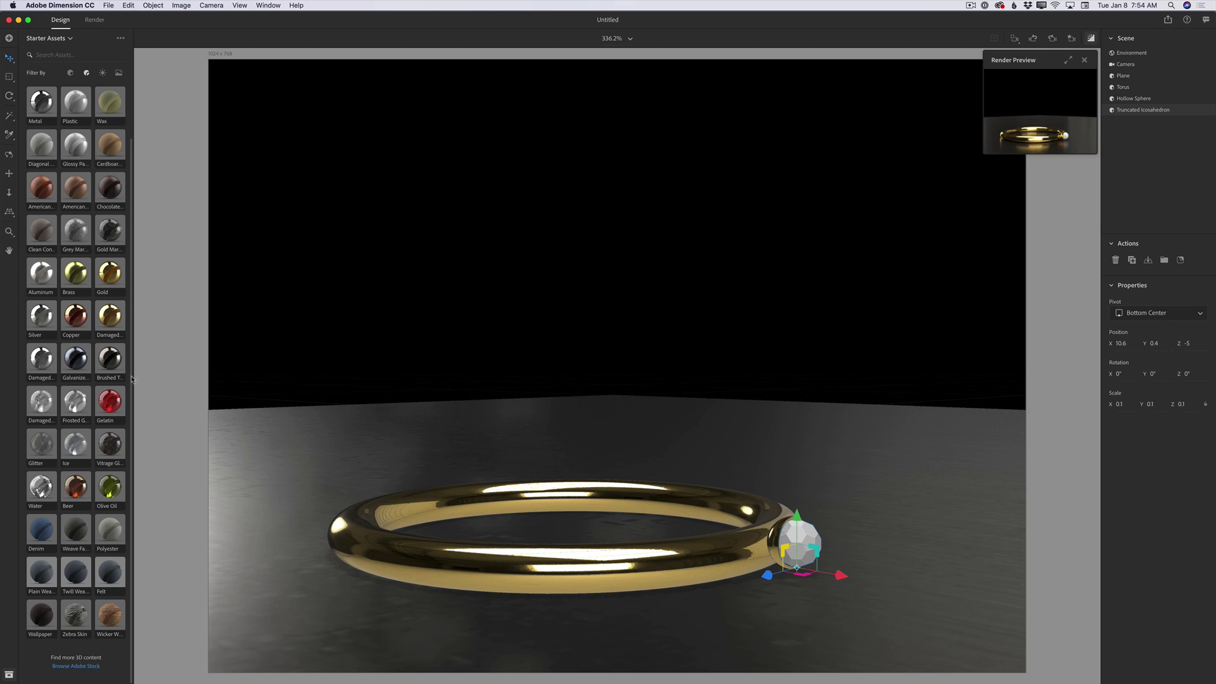
pyautogui.click(77, 447)
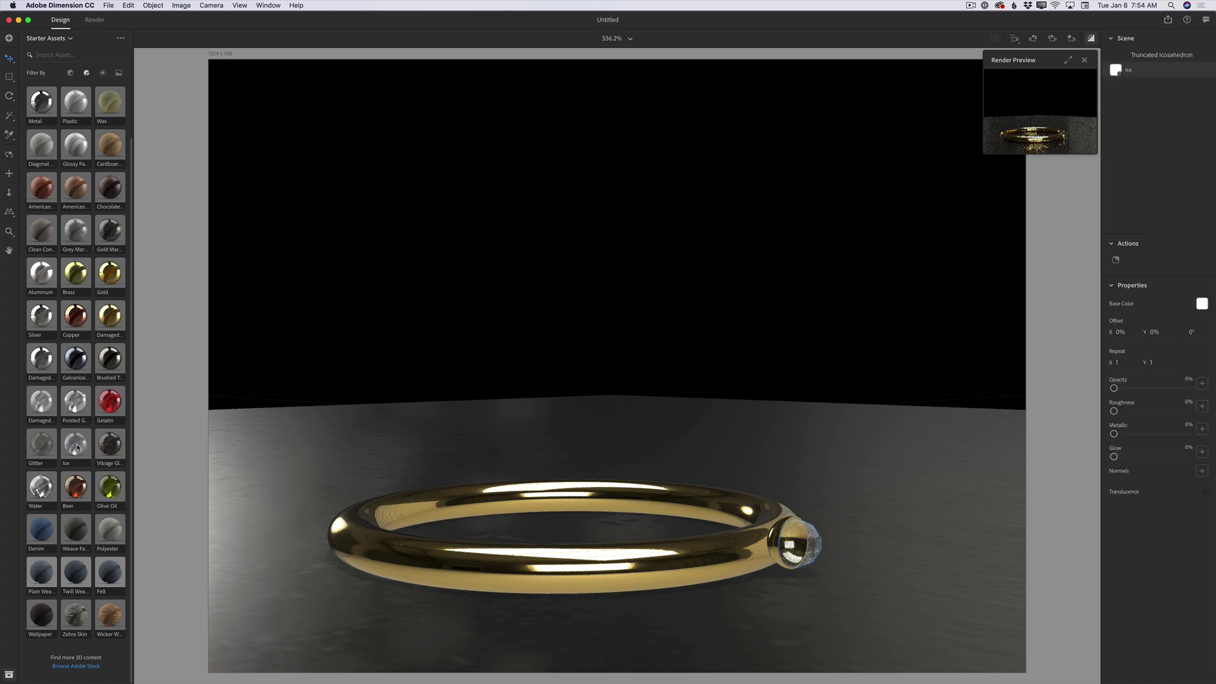
pyautogui.click(1067, 60)
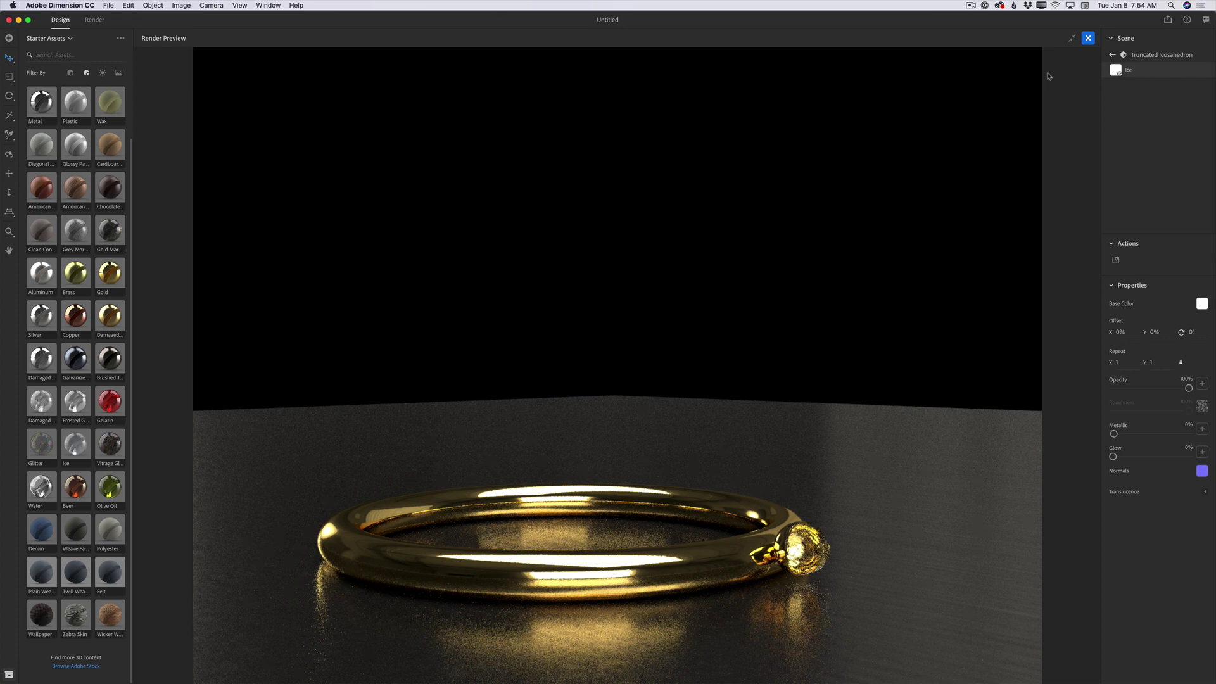
pyautogui.click(1072, 39)
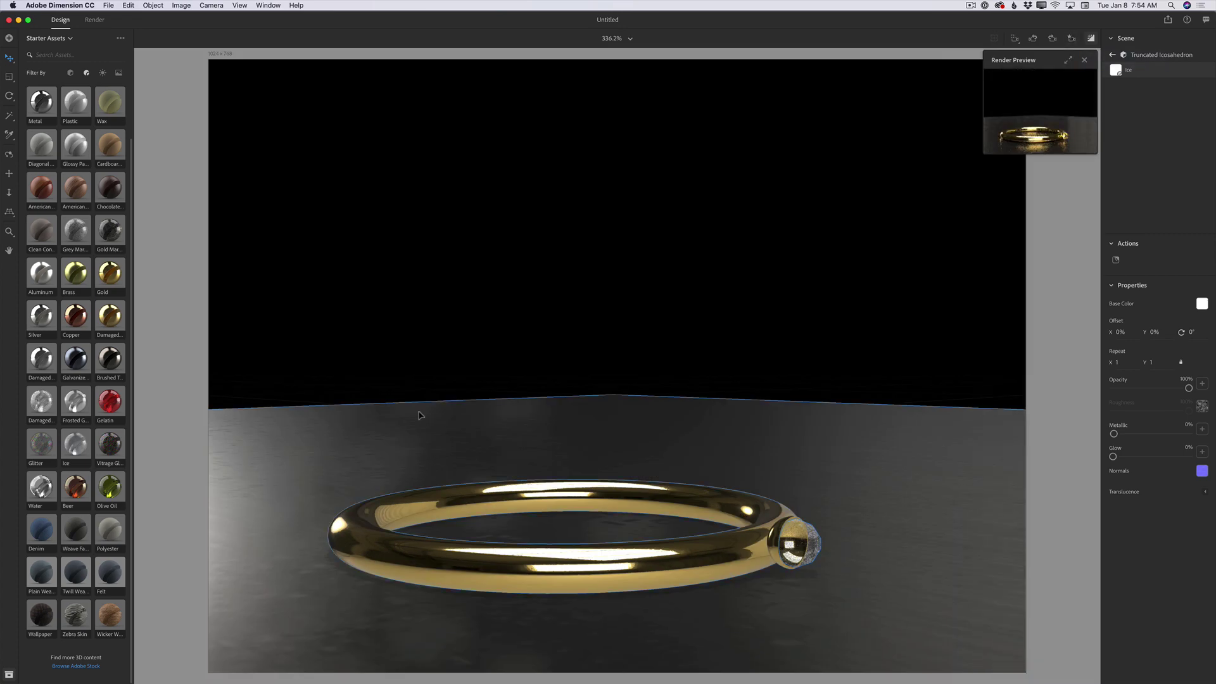
# Step: Apply the Damaged Glass material to the truncated icosahedron and inspect it in the enlarged render preview
pyautogui.click(41, 407)
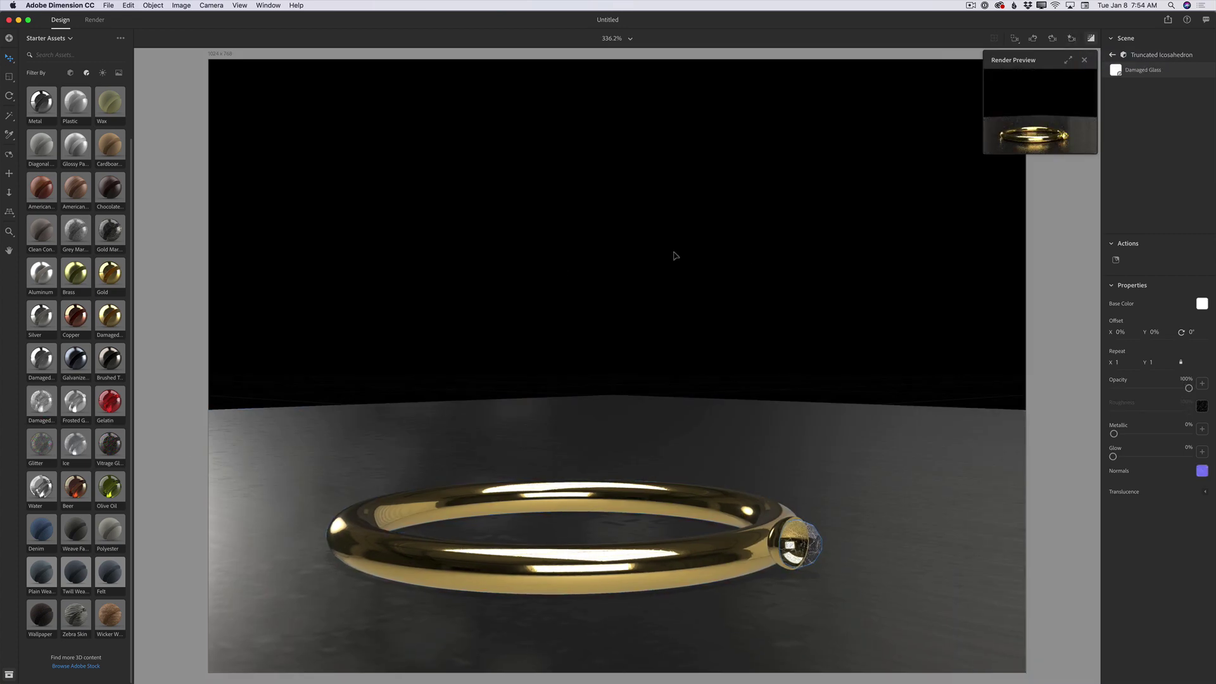
pyautogui.click(1068, 59)
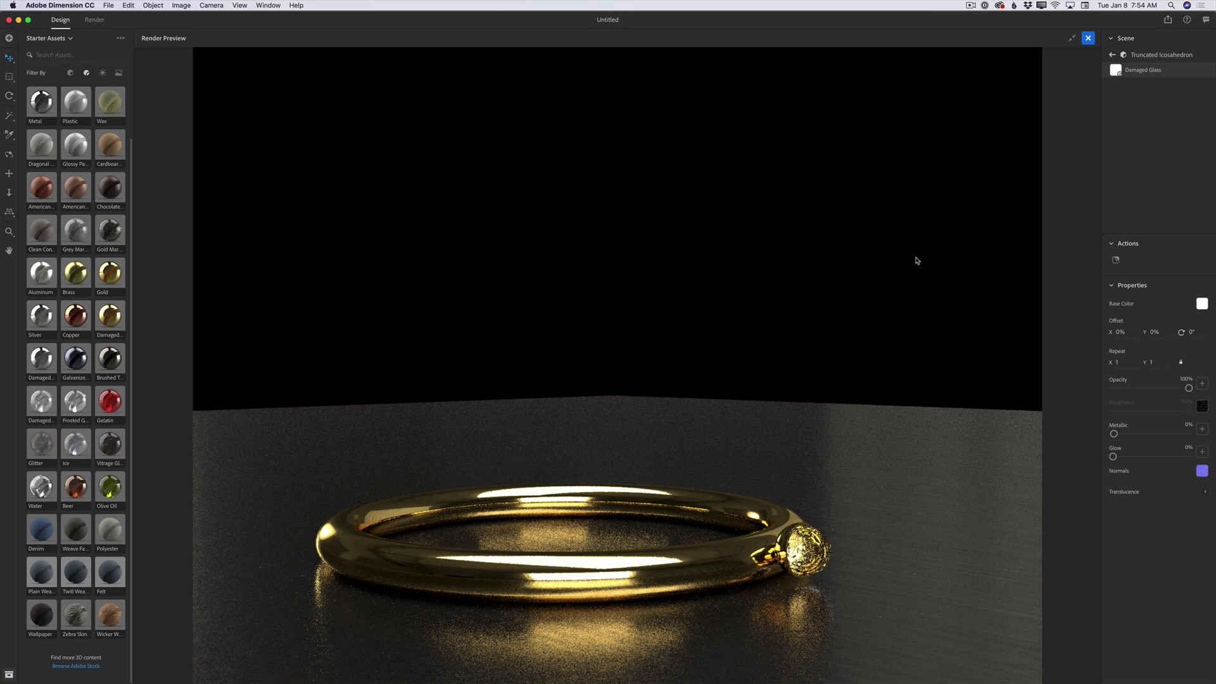
pyautogui.click(1070, 42)
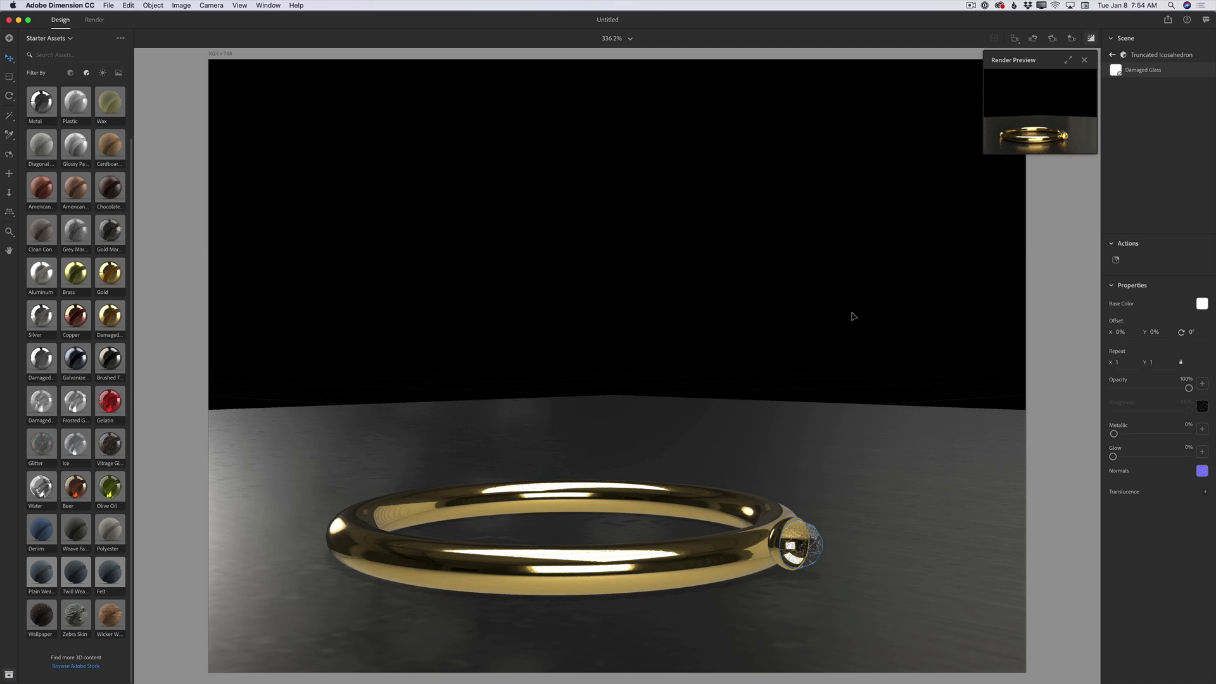
# Step: Light the scene with the Studio Warm Key environment light, setting its intensity to about 97% and rotation to about 52.5°
pyautogui.click(71, 74)
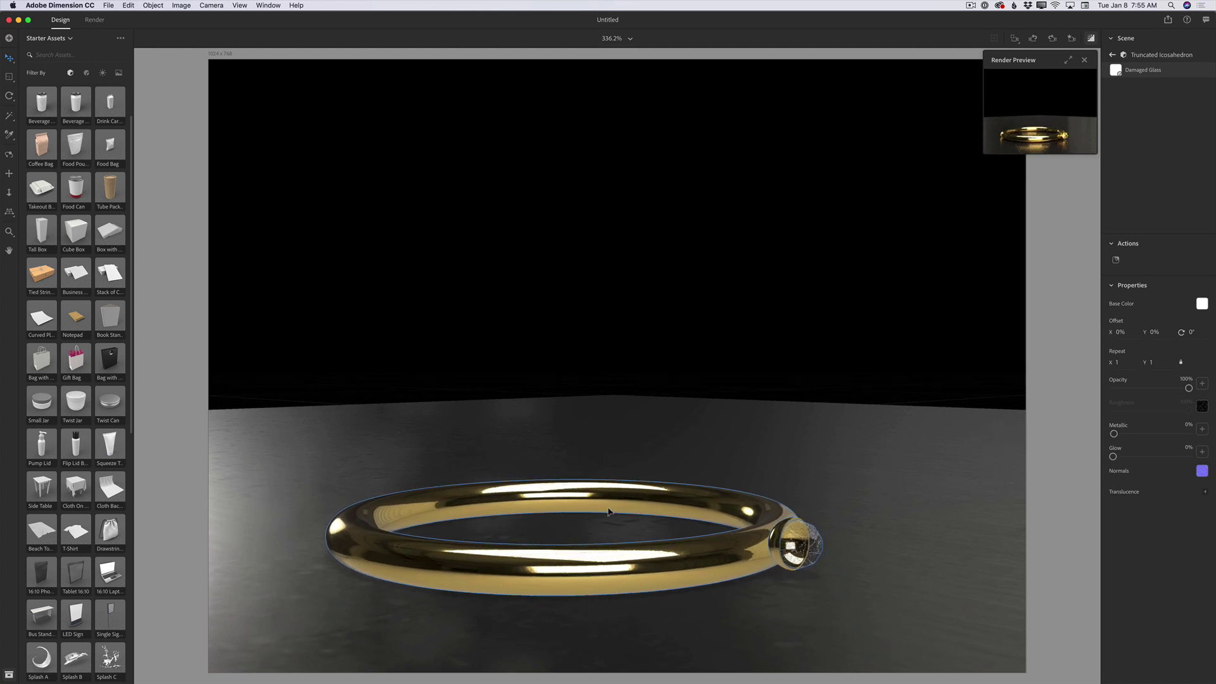
pyautogui.click(104, 74)
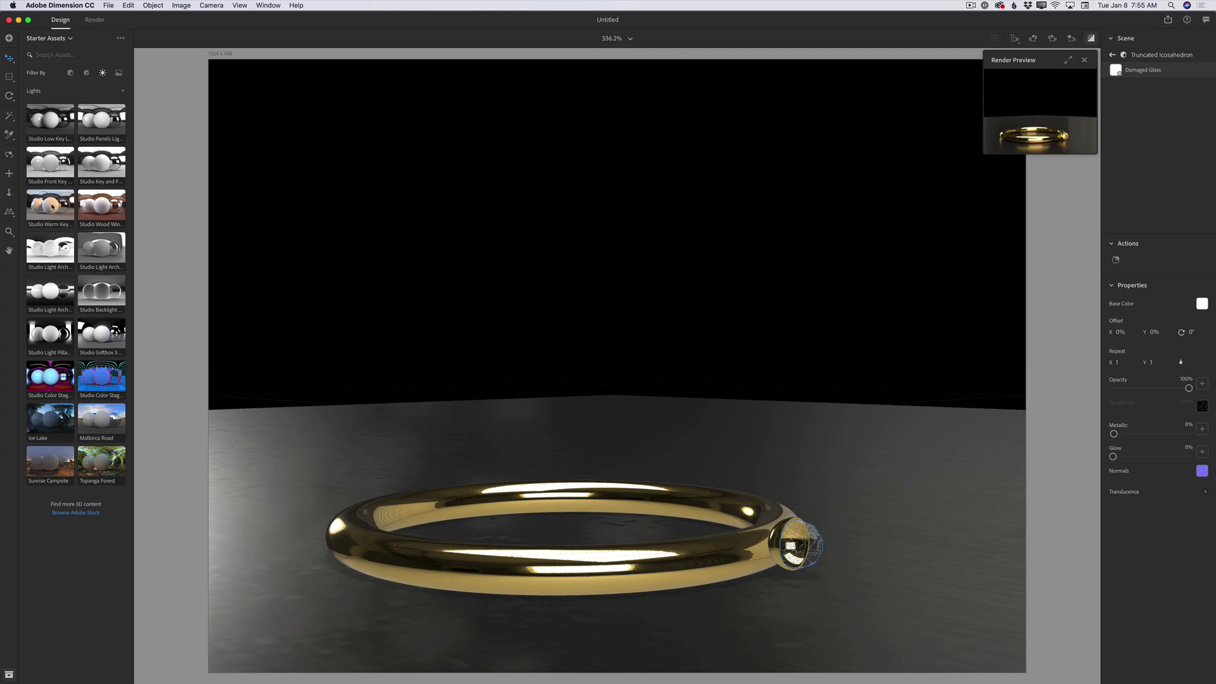
pyautogui.click(53, 207)
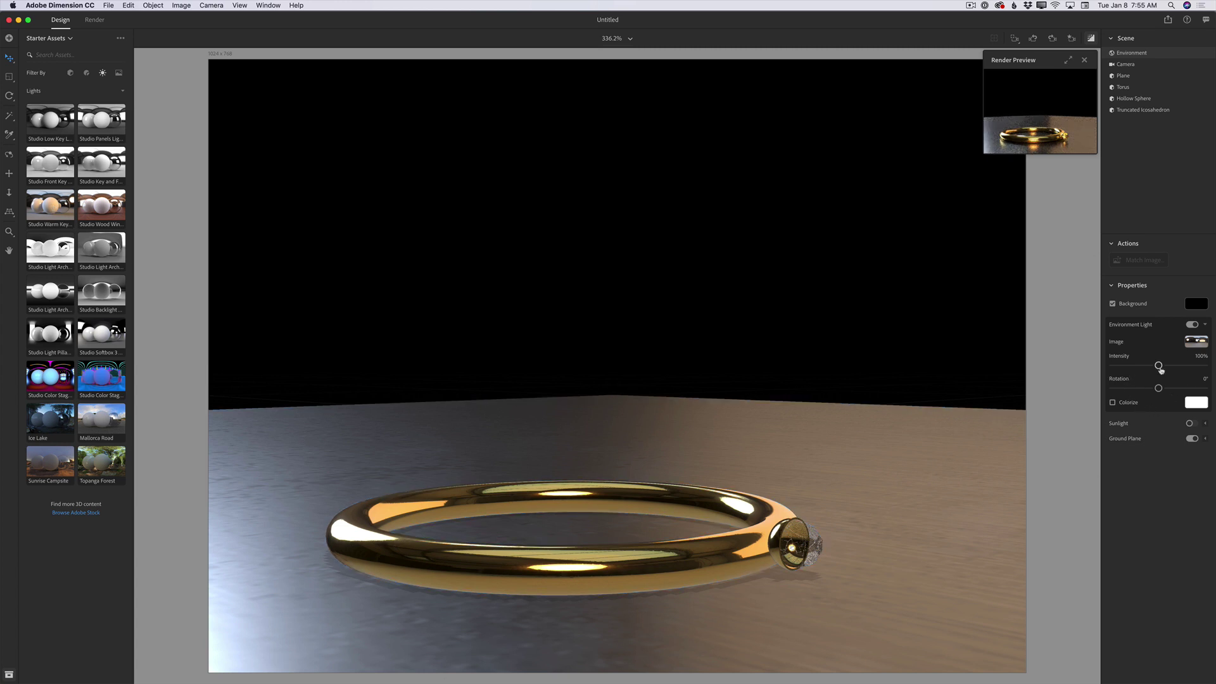
pyautogui.moveTo(1159, 367); pyautogui.dragTo(1172, 393)
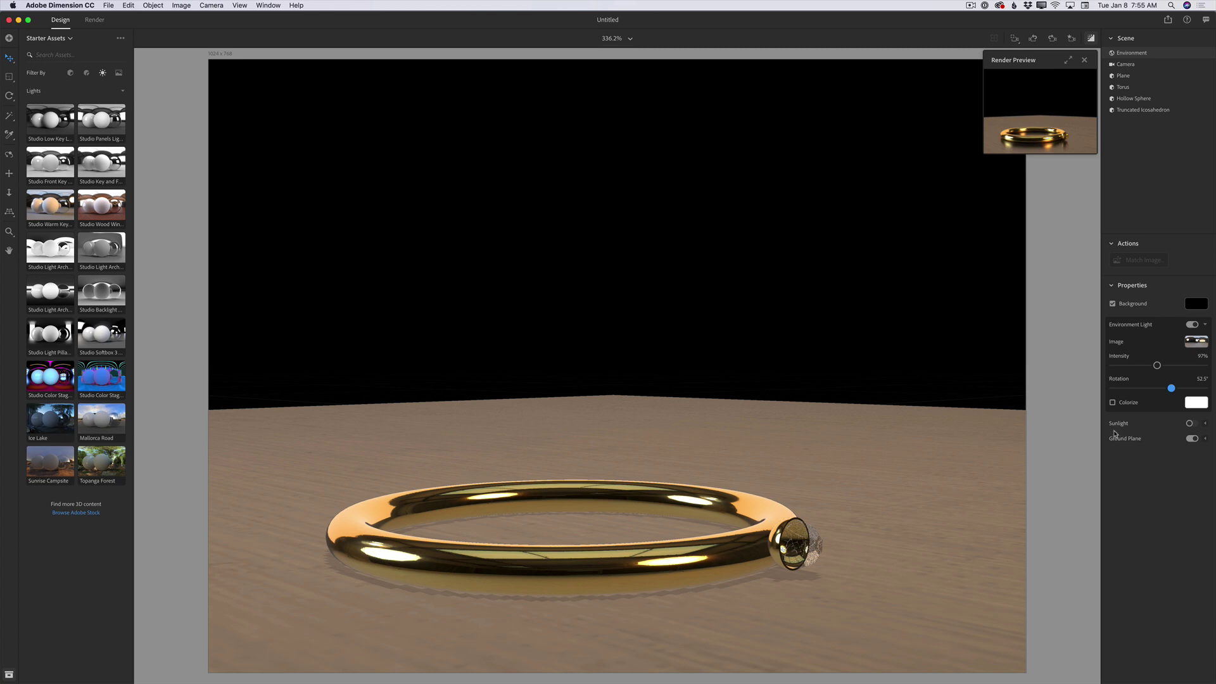
# Step: Enable Sunlight and set its height to about 54°, rotation to about 78.75° and intensity to about 71%
pyautogui.click(1191, 424)
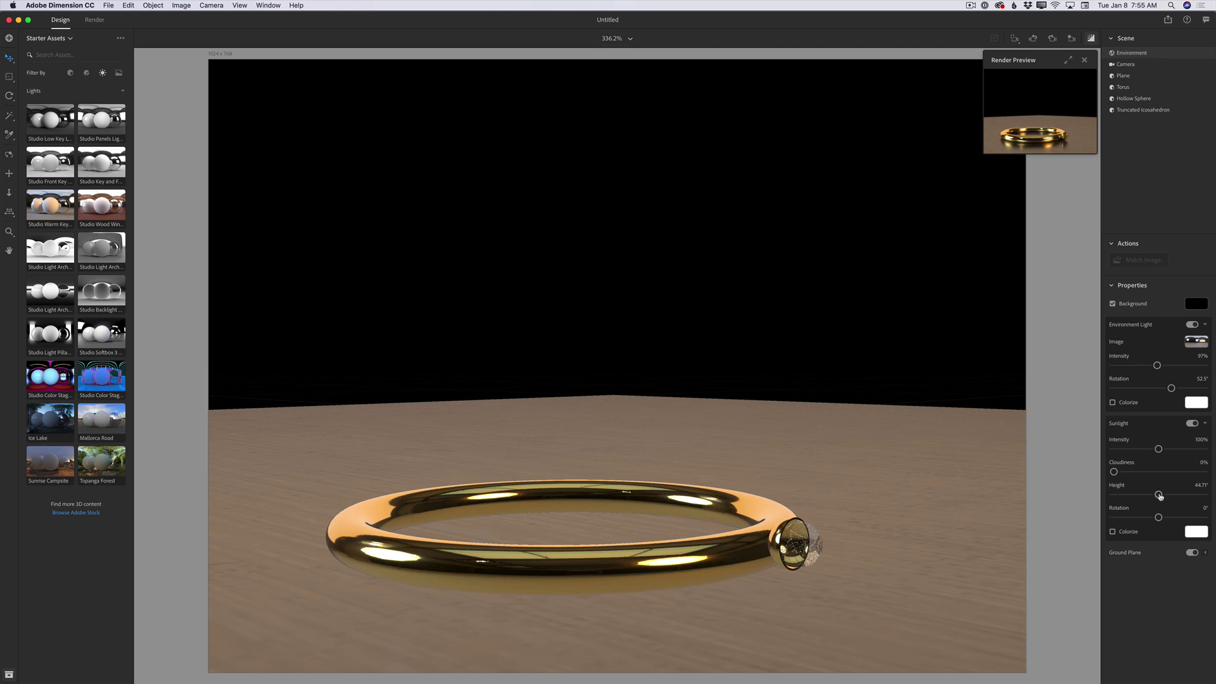
pyautogui.moveTo(1159, 497); pyautogui.dragTo(1177, 517)
pyautogui.moveTo(1158, 449)
pyautogui.mouseDown()
pyautogui.moveTo(1134, 451)
pyautogui.moveTo(1144, 449)
pyautogui.mouseUp()
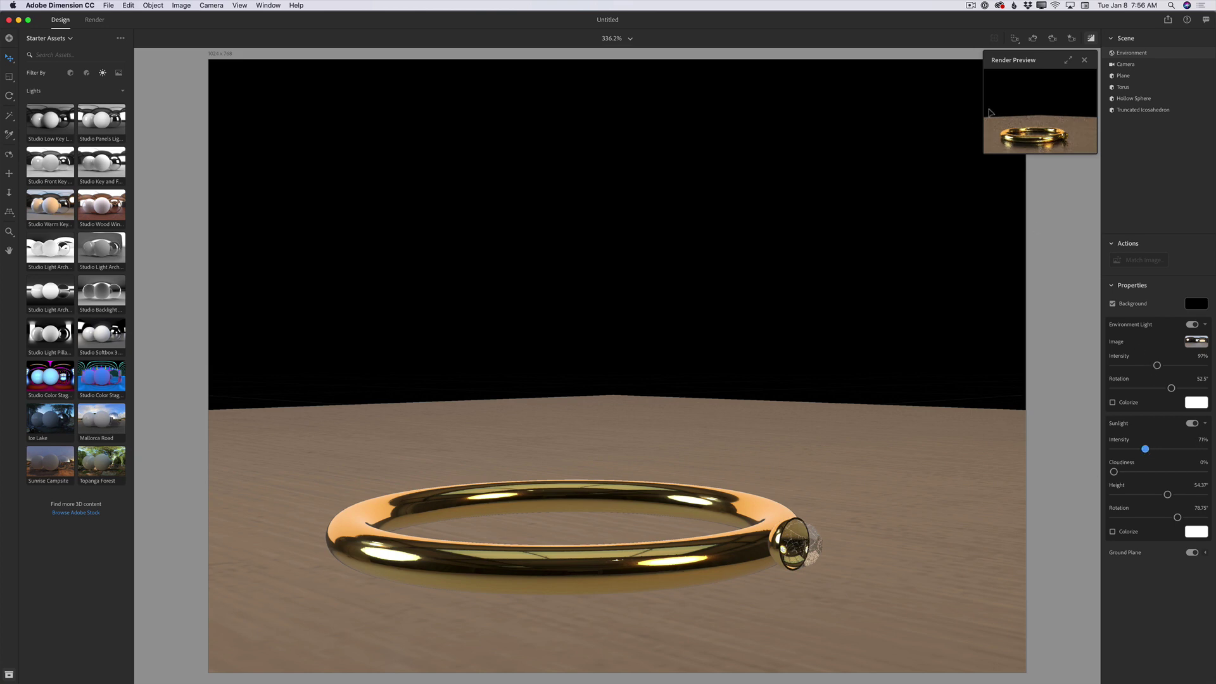
# Step: Try an environment light rotation of about -60°, inspecting the ring in the enlarged render preview before and after the change
pyautogui.click(1068, 59)
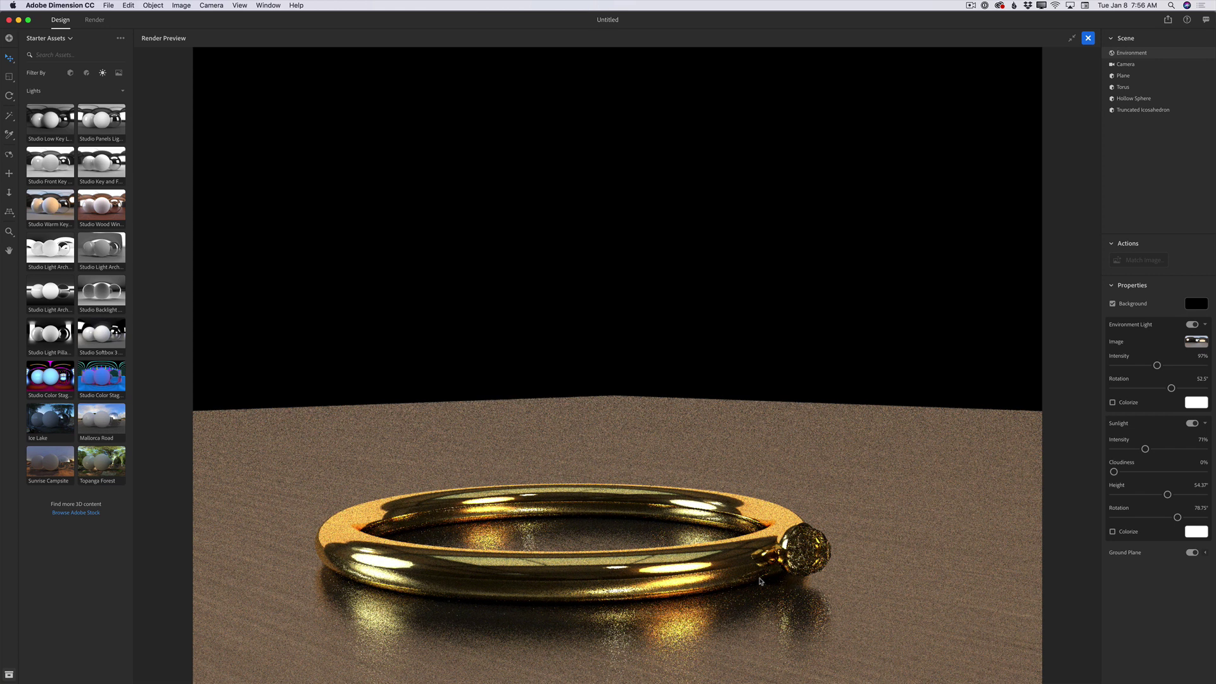
pyautogui.click(1071, 38)
pyautogui.moveTo(1170, 388); pyautogui.dragTo(1143, 389)
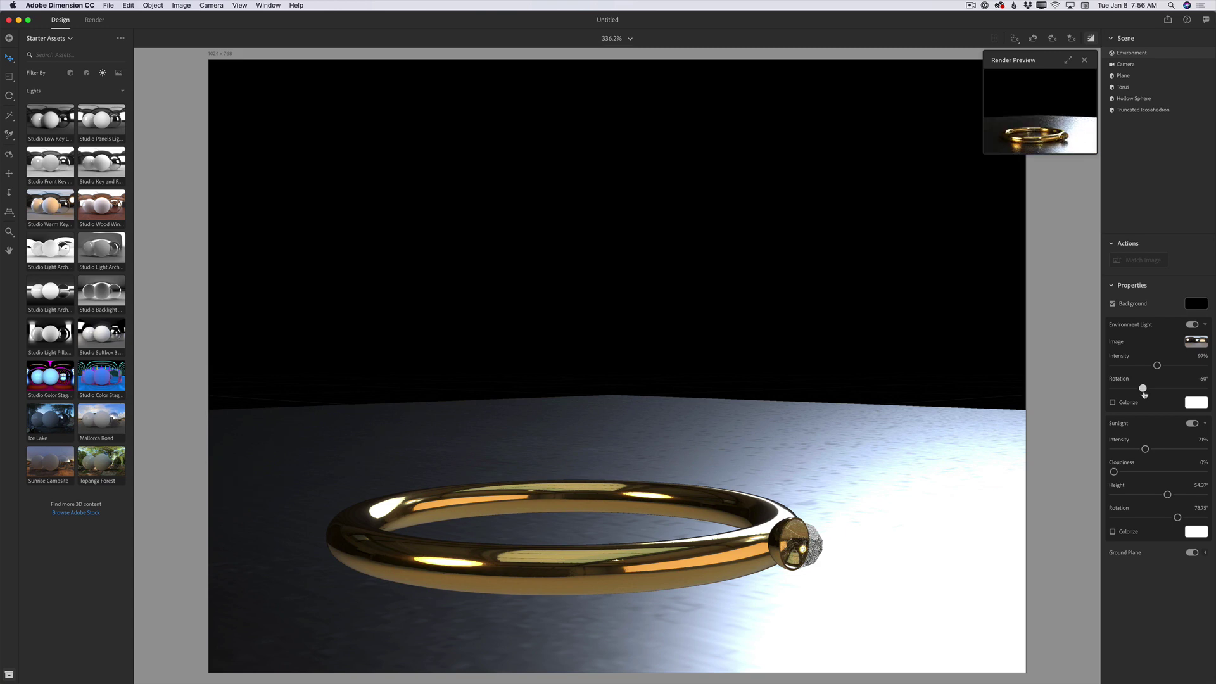
pyautogui.click(1067, 59)
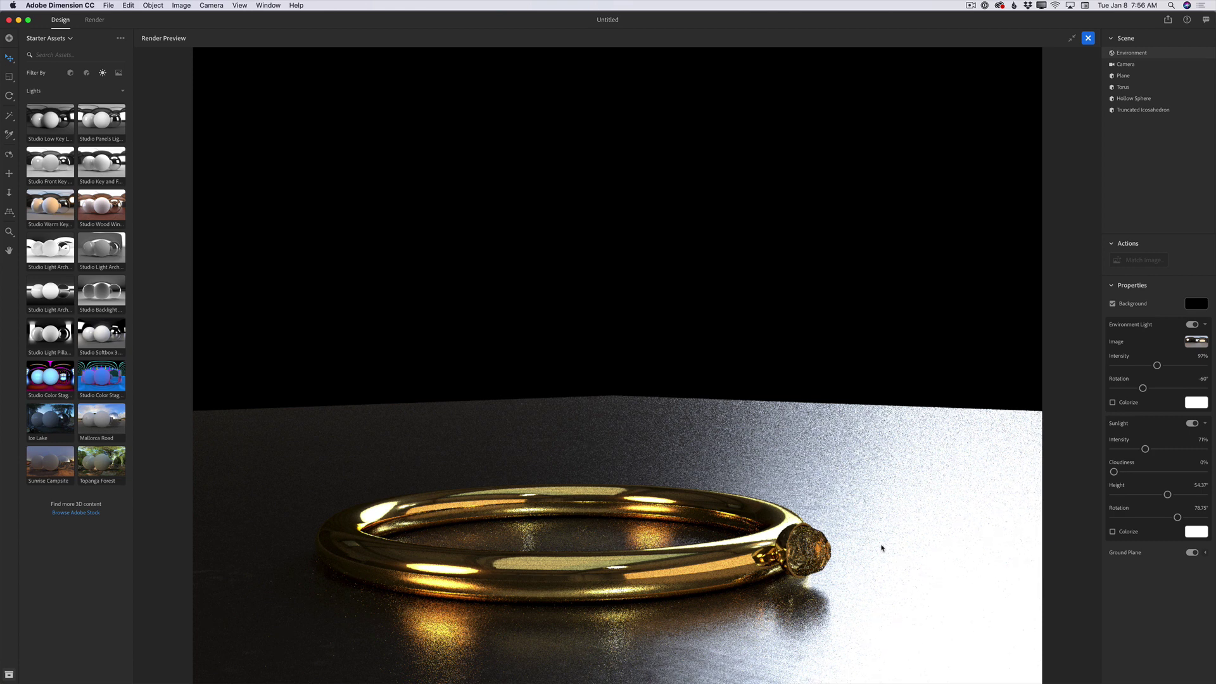
pyautogui.click(1071, 38)
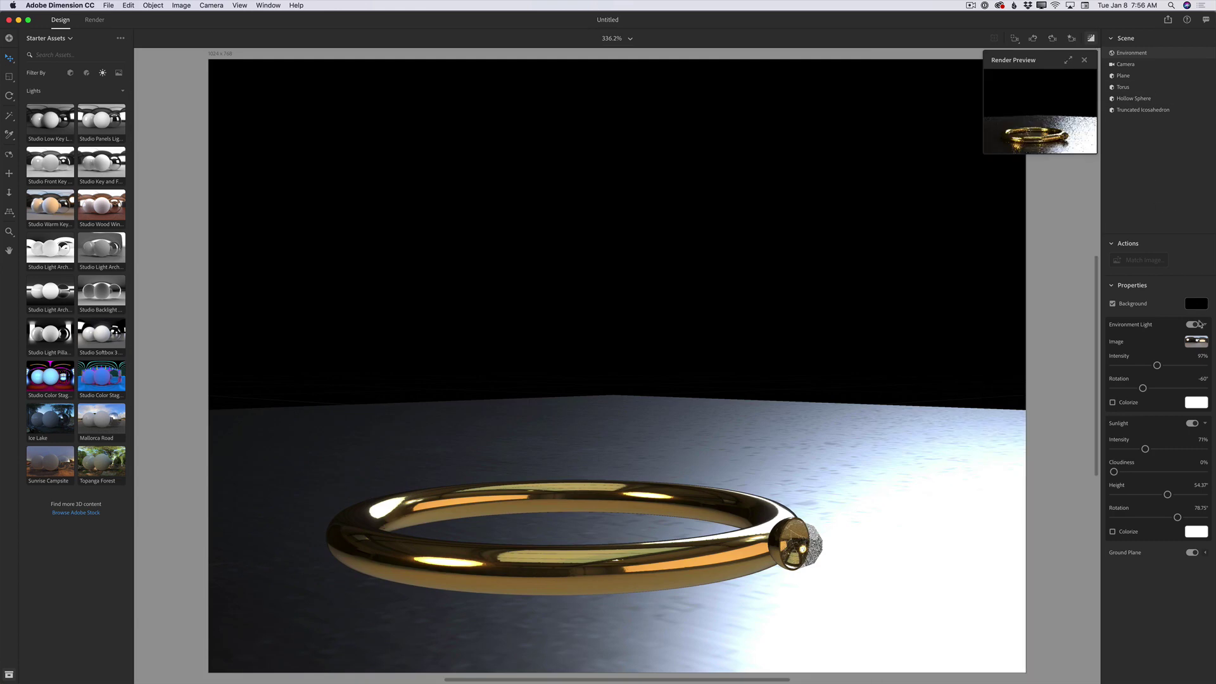
# Step: Set the environment light's intensity to about 114% and rotation to about -69.4°, and check the ring in the enlarged render preview
pyautogui.moveTo(1156, 365); pyautogui.dragTo(1140, 388)
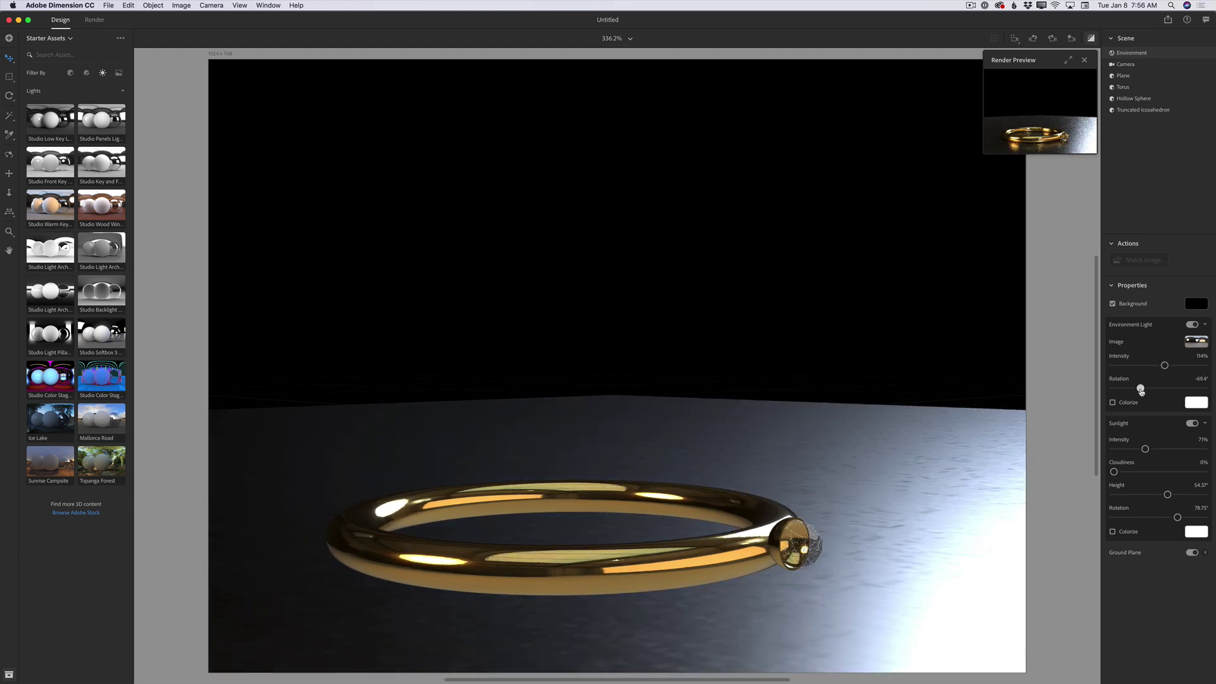
pyautogui.click(1067, 60)
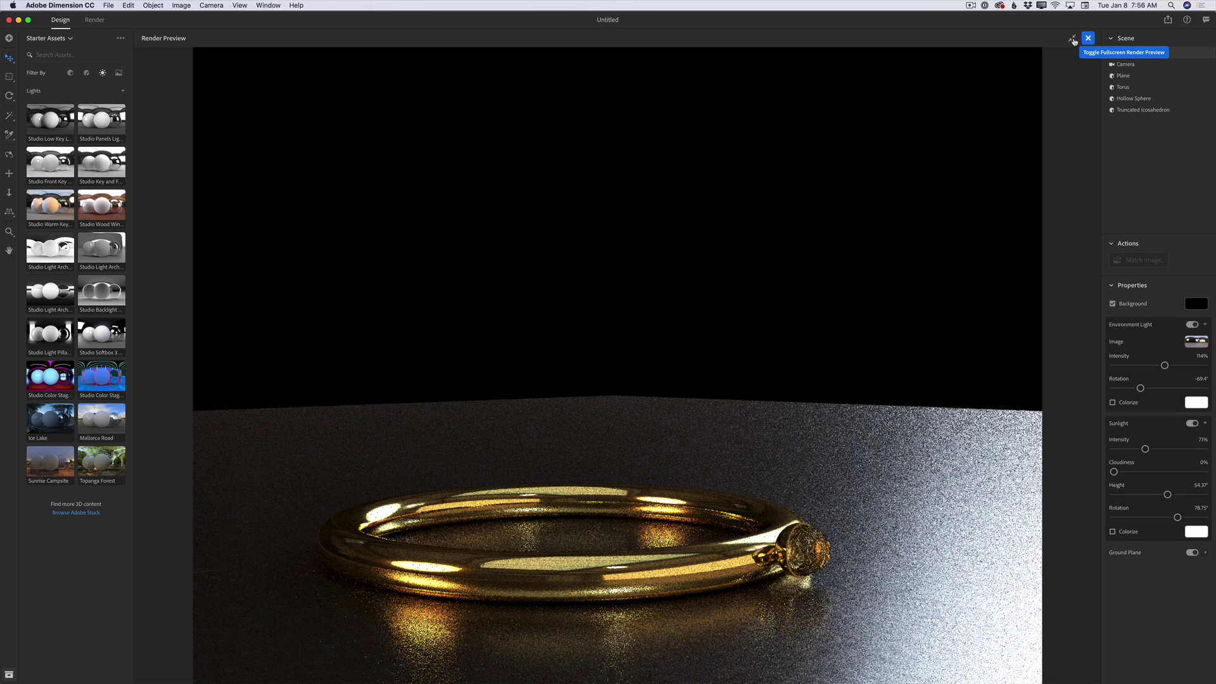
pyautogui.click(1073, 42)
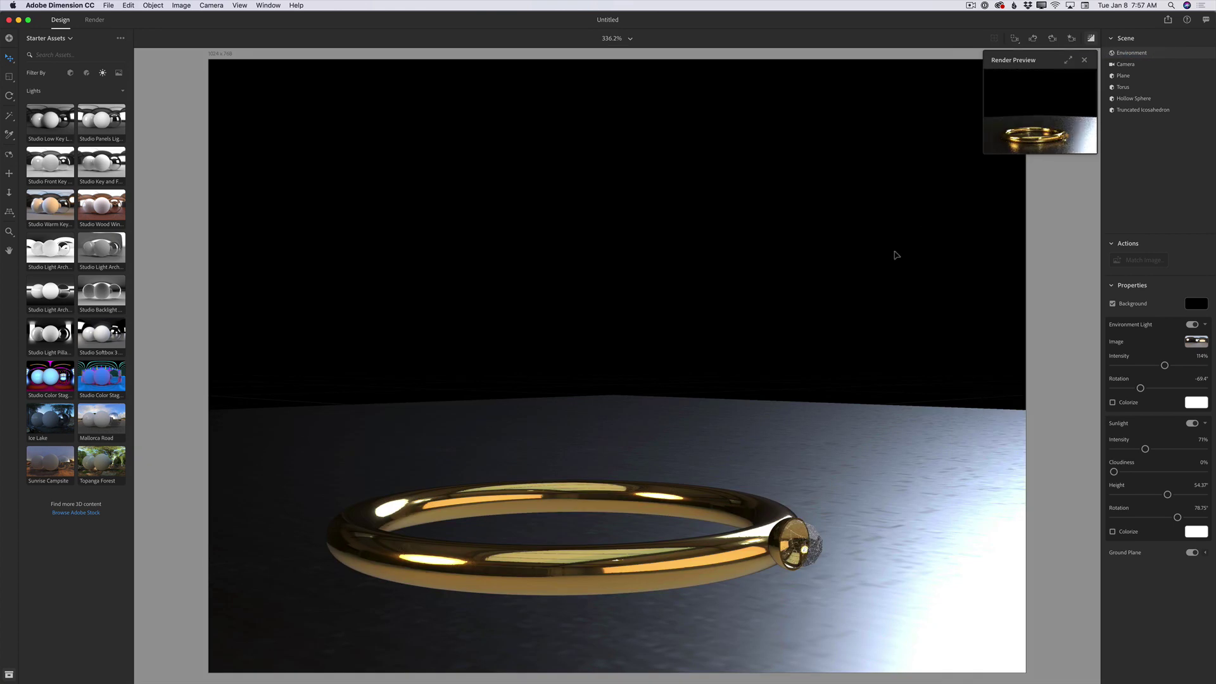
# Step: Configure the render export with the filename "my ring tutorial" and High (Slow) quality
pyautogui.click(94, 20)
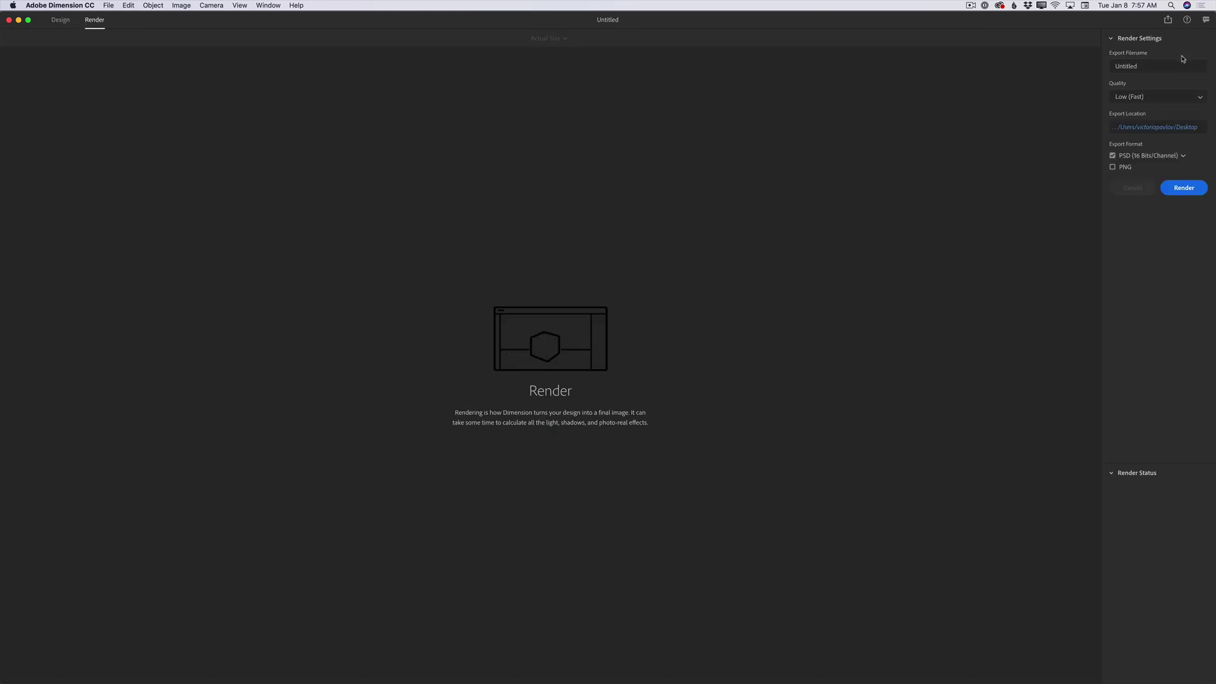
pyautogui.click(1138, 67)
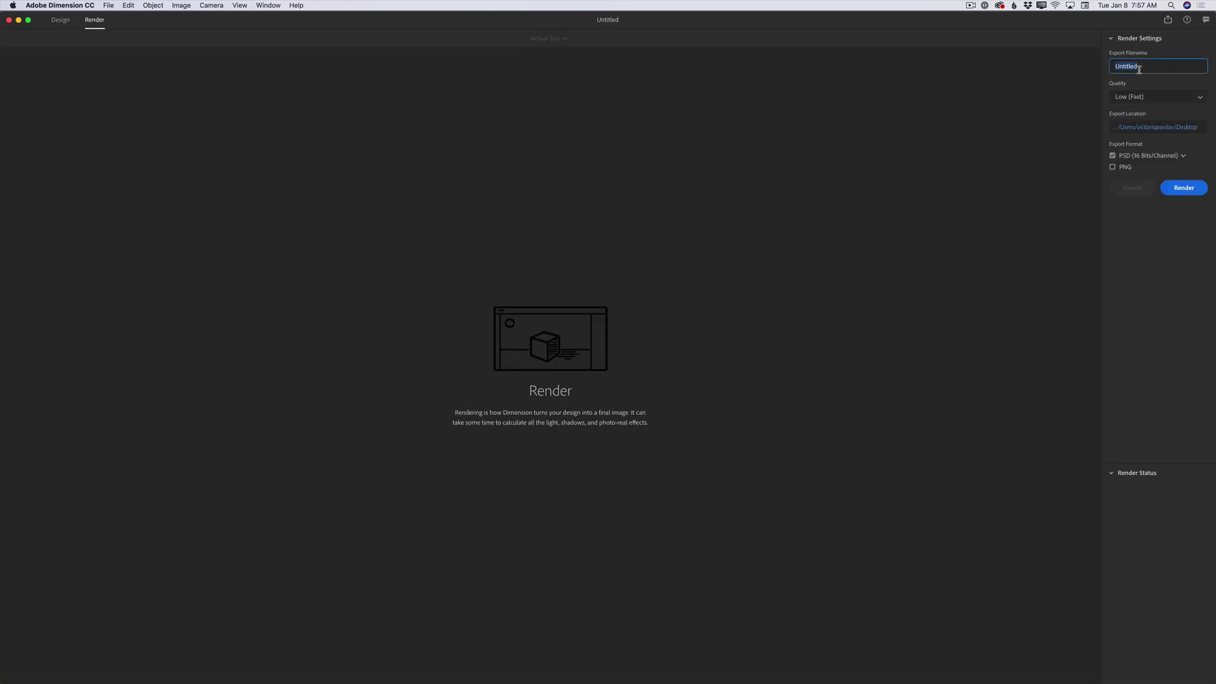
pyautogui.write('my ring tutorial')
pyautogui.click(1145, 100)
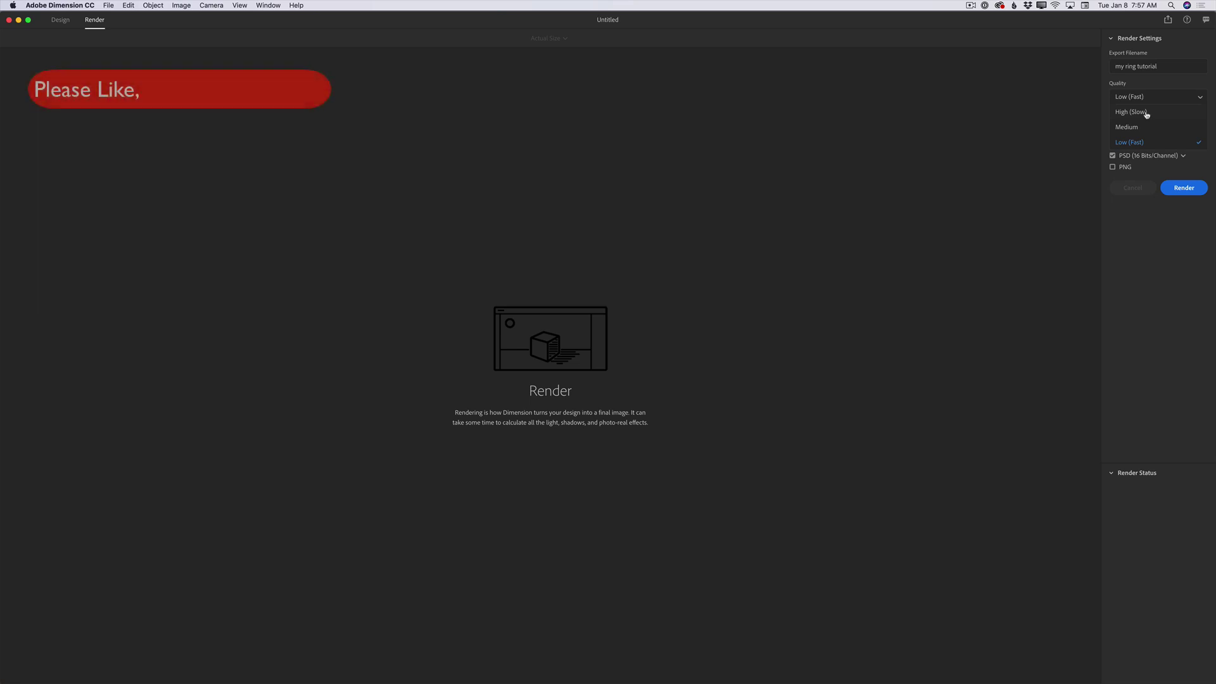
pyautogui.click(1146, 113)
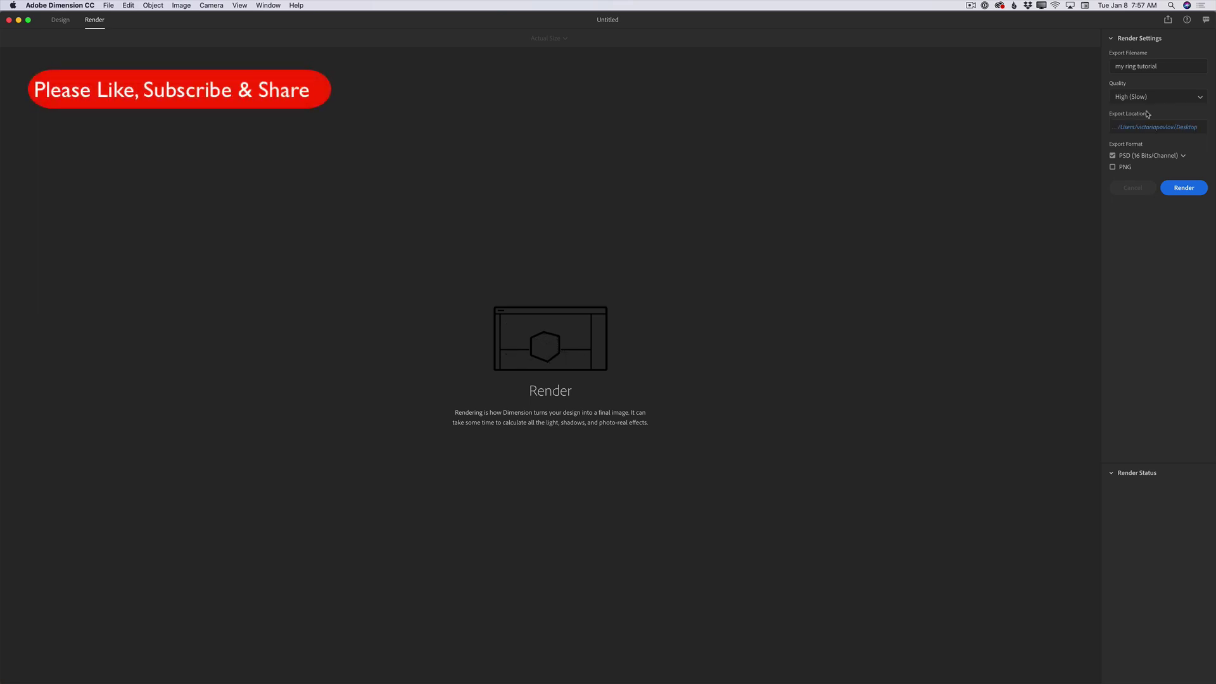